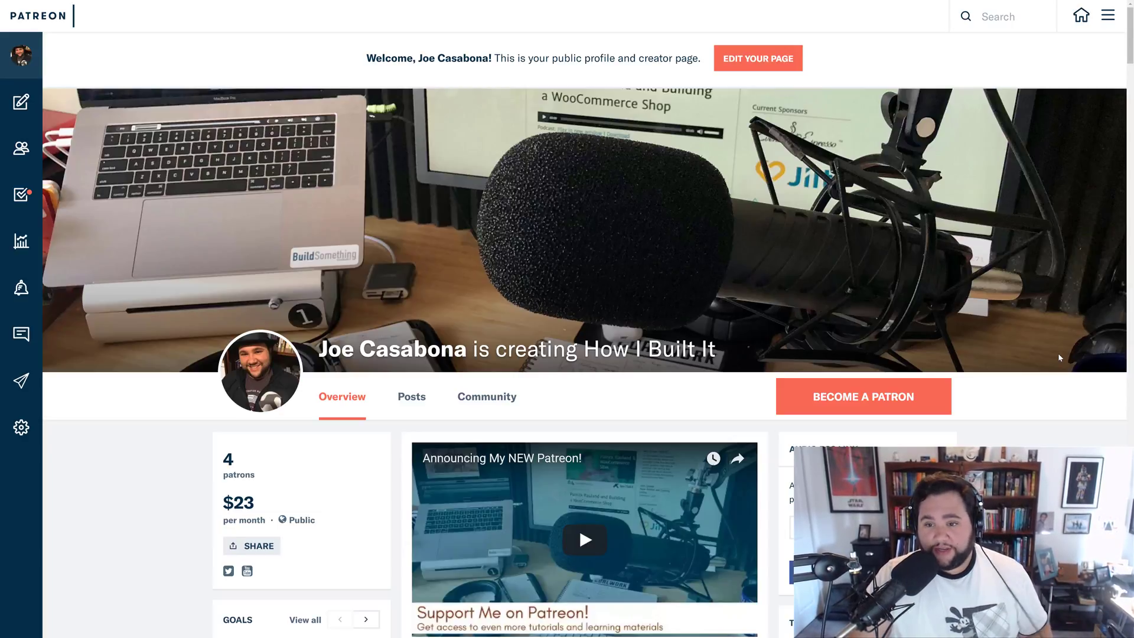
- Scroll down to the Patreon page's Why Donate pitch and back up
{"action": "scroll", "coordinate": [1059, 357], "scroll_direction": "down", "scroll_amount": 12}
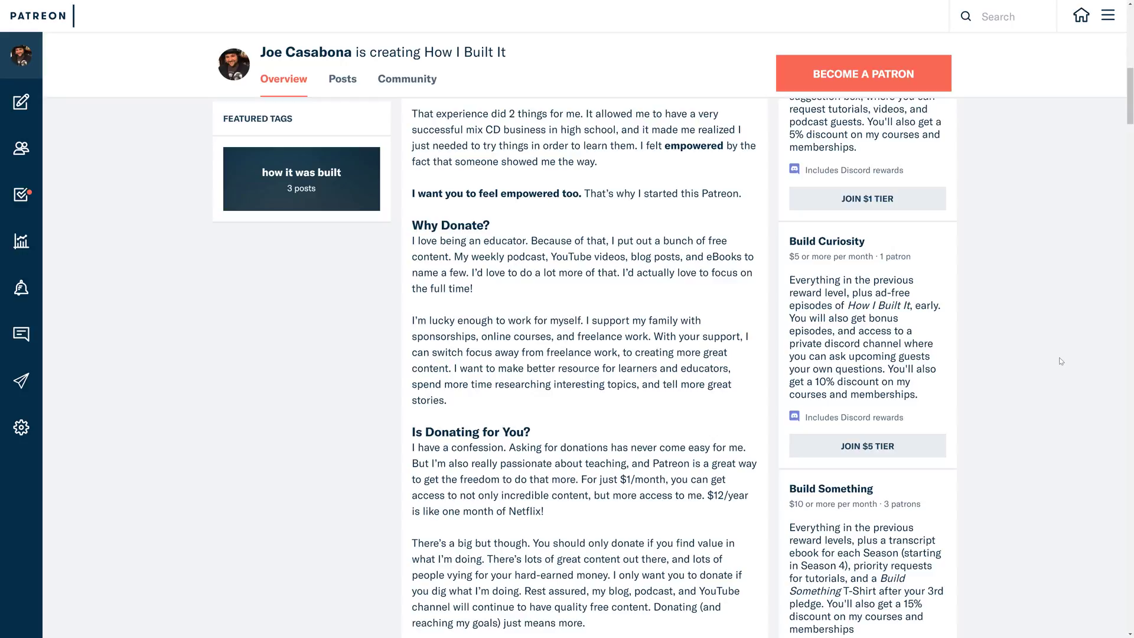
{"action": "scroll", "coordinate": [1054, 374], "scroll_direction": "up", "scroll_amount": 12}
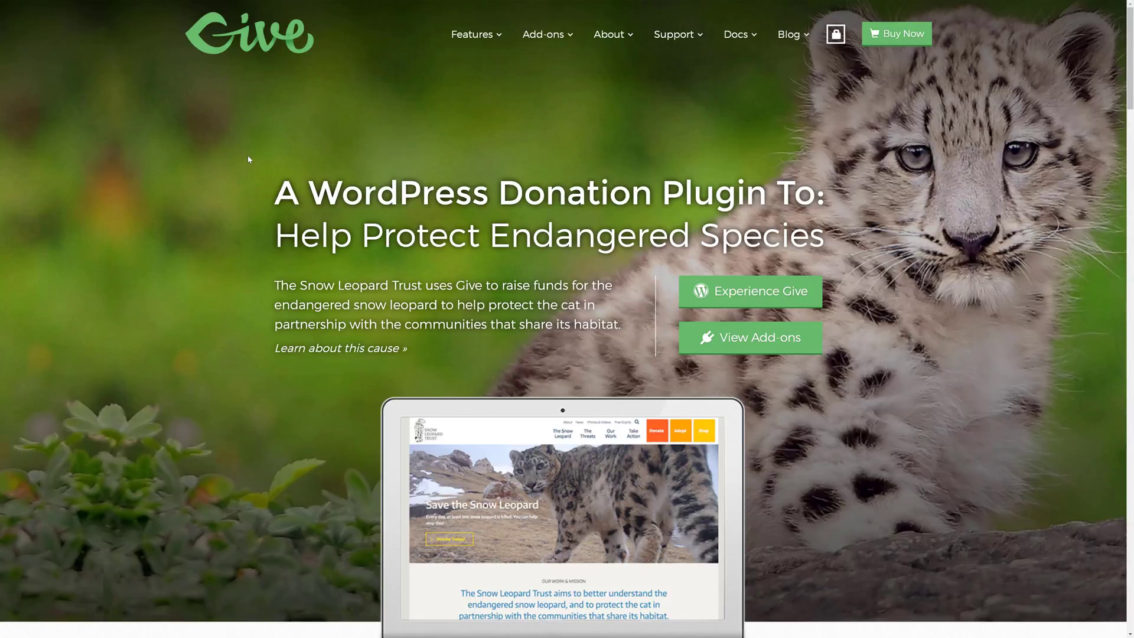
- Scroll through the Give homepage feature cards and back to the top
{"action": "scroll", "coordinate": [282, 307], "scroll_direction": "down", "scroll_amount": 10}
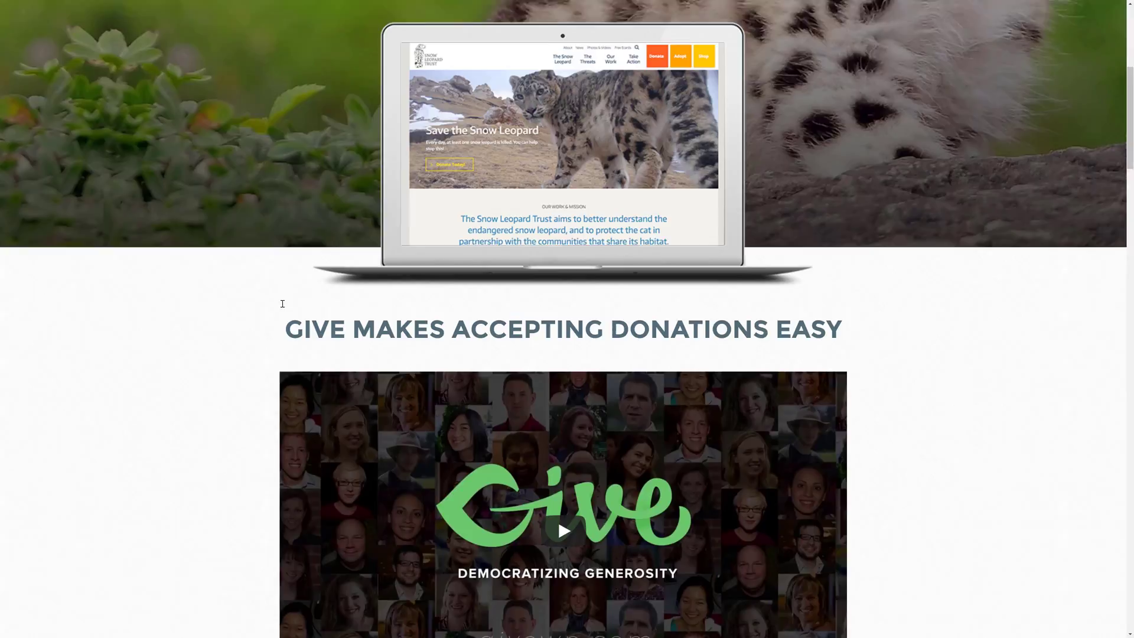
{"action": "scroll", "coordinate": [281, 303], "scroll_direction": "down", "scroll_amount": 7}
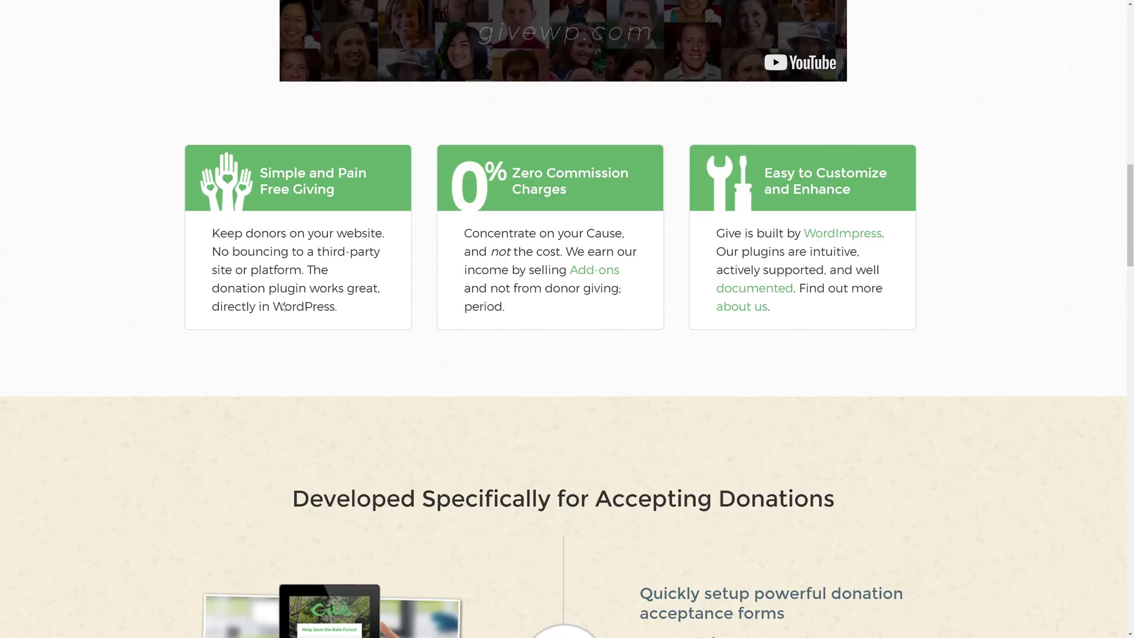
{"action": "scroll", "coordinate": [321, 319], "scroll_direction": "down", "scroll_amount": 2}
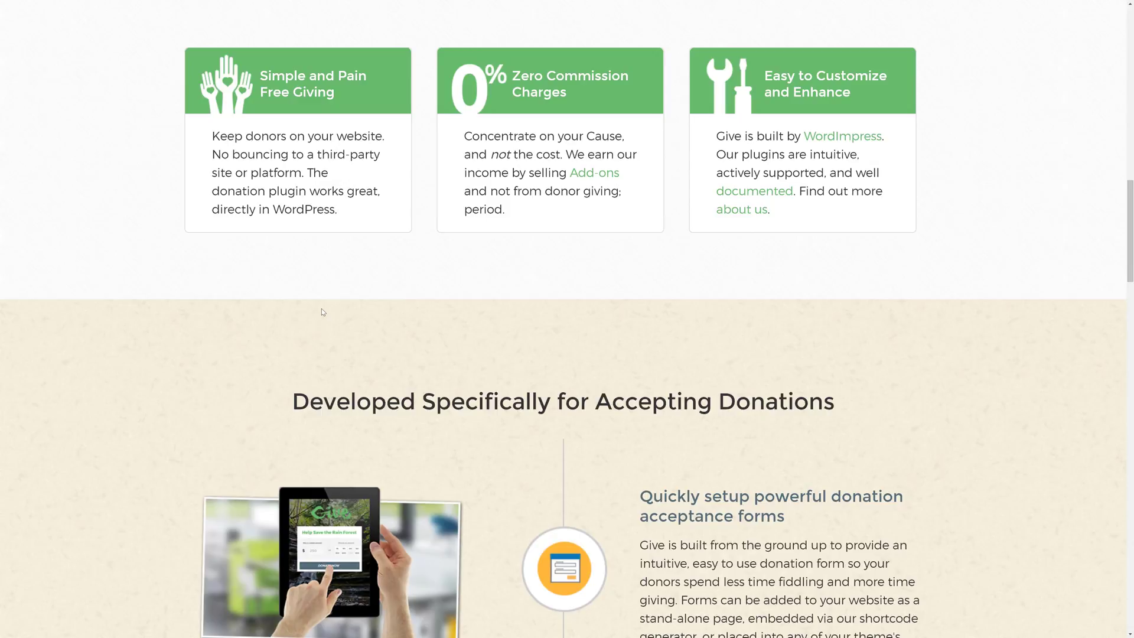
{"action": "scroll", "coordinate": [322, 308], "scroll_direction": "down", "scroll_amount": 2}
{"action": "scroll", "coordinate": [322, 308], "scroll_direction": "up", "scroll_amount": 6}
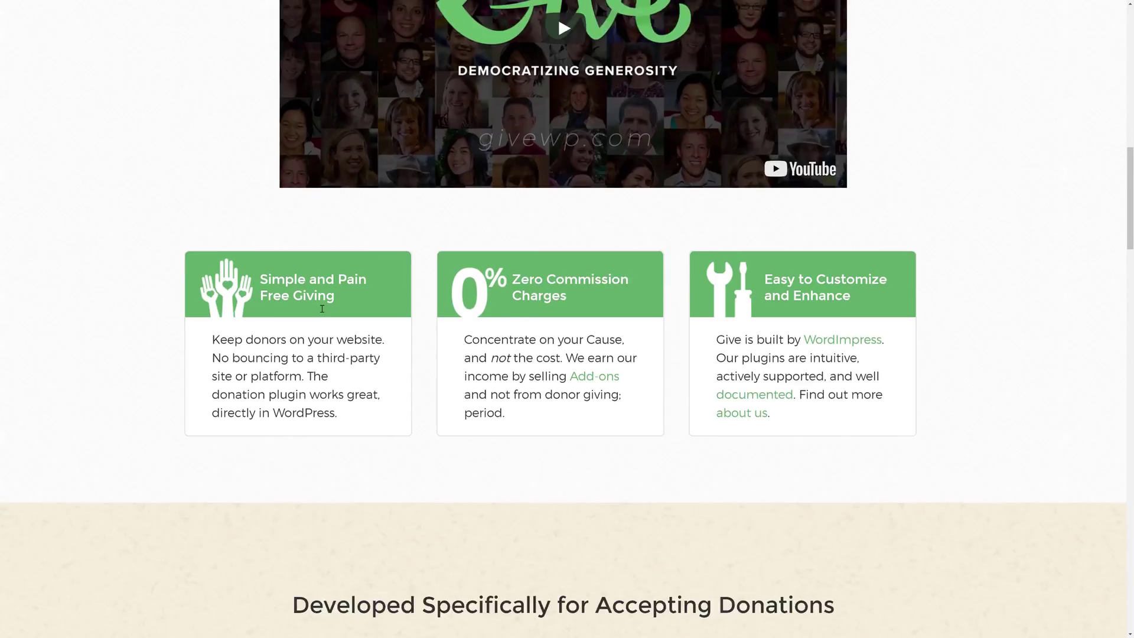
{"action": "scroll", "coordinate": [322, 308], "scroll_direction": "up", "scroll_amount": 15}
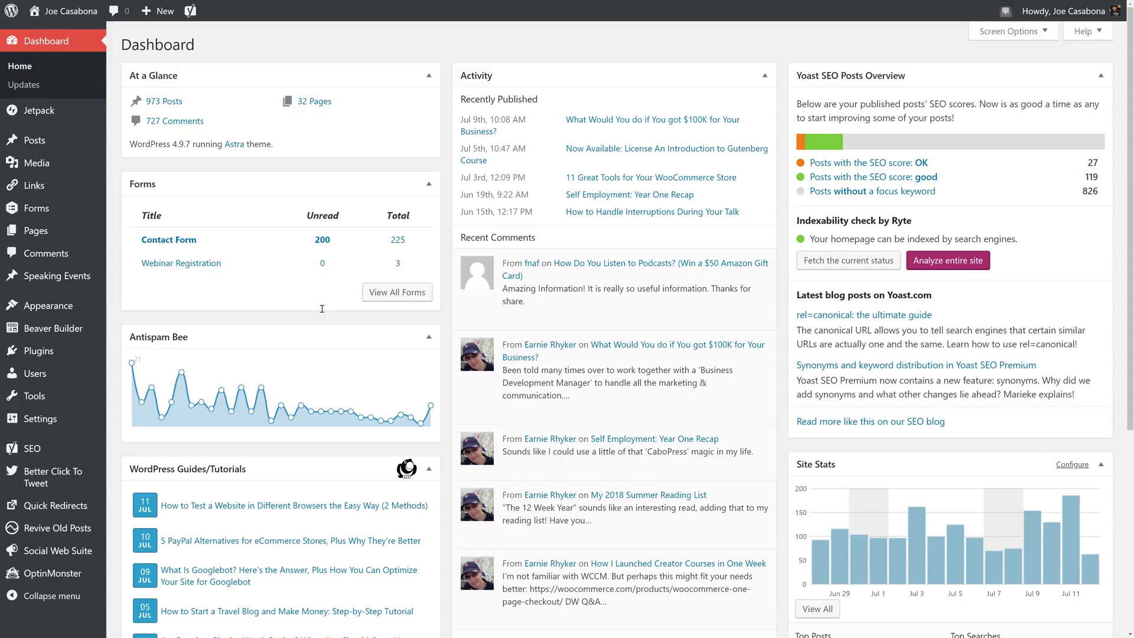
- Search Plugins > Add New for 'Give', then install and activate the Give donation plugin
{"action": "mouse_move", "coordinate": [35, 353]}
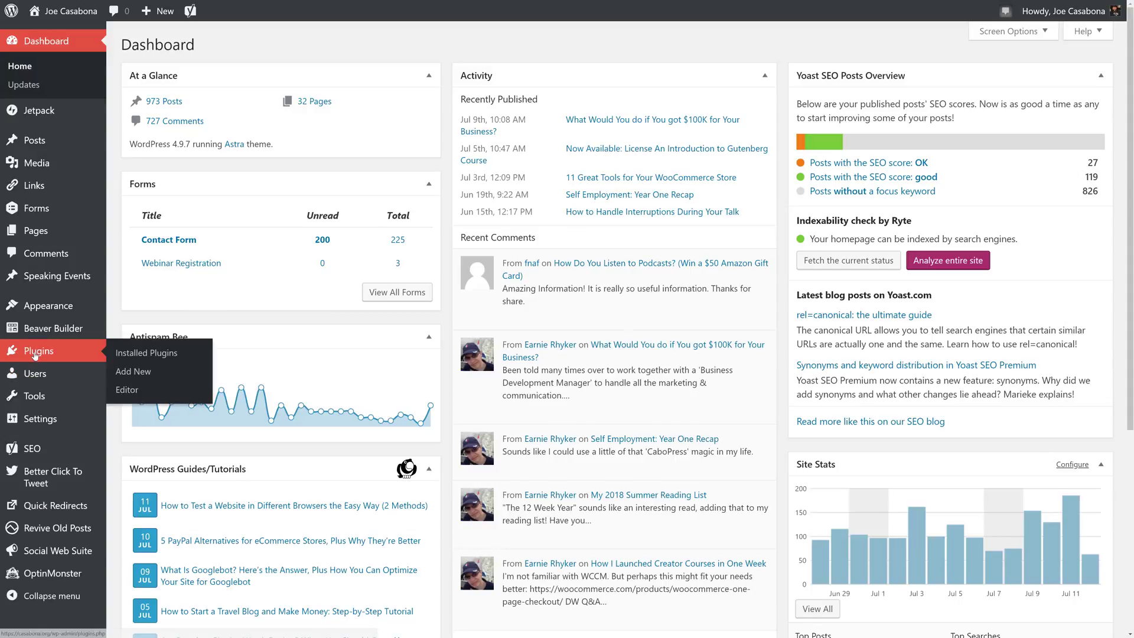
{"action": "left_click", "coordinate": [131, 373]}
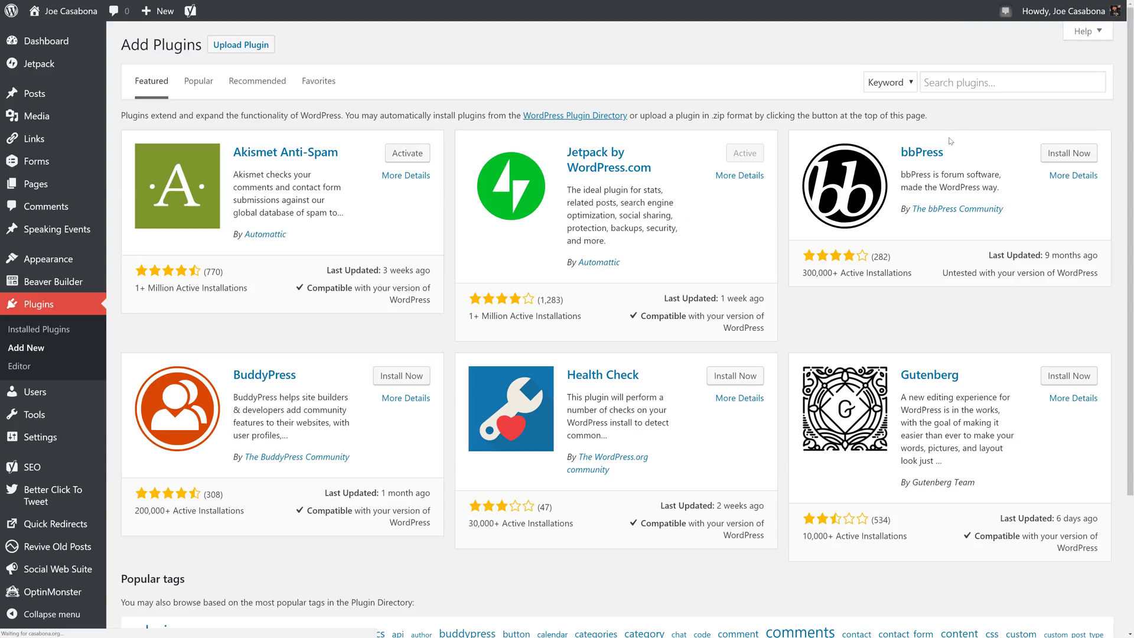
{"action": "left_click", "coordinate": [979, 90]}
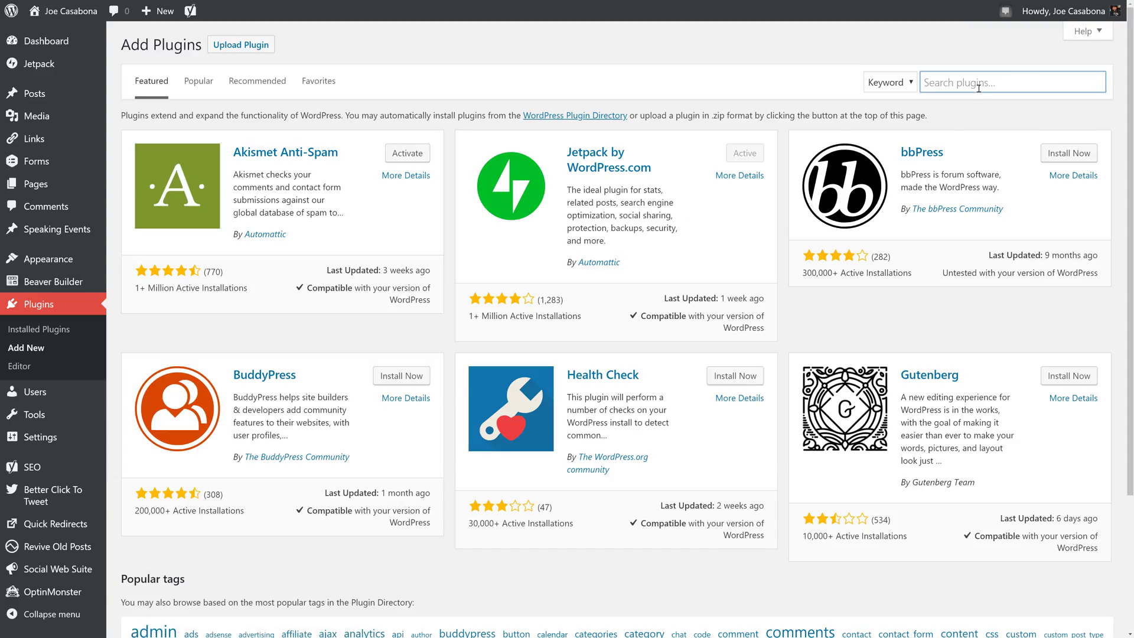
{"action": "type", "text": "Give"}
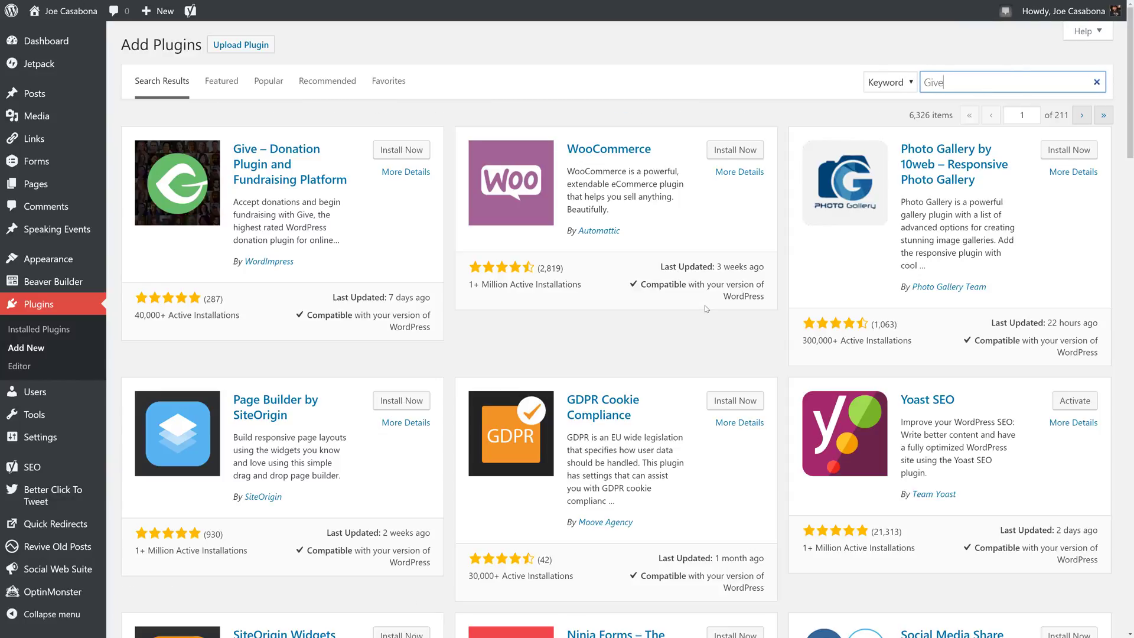
{"action": "left_click", "coordinate": [397, 151]}
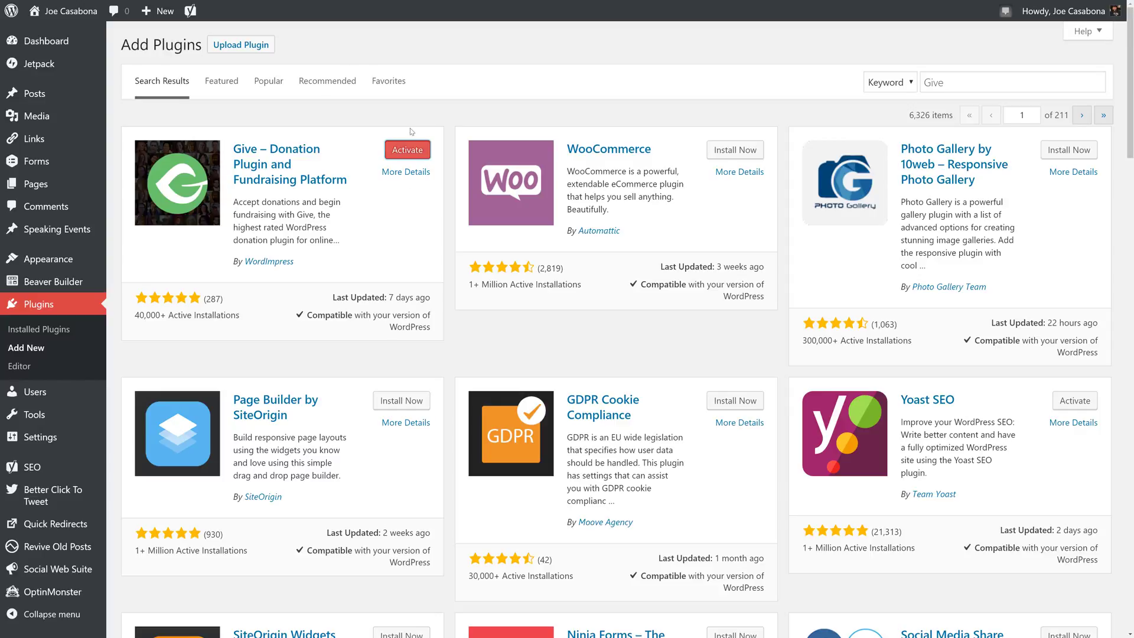
{"action": "left_click", "coordinate": [415, 154]}
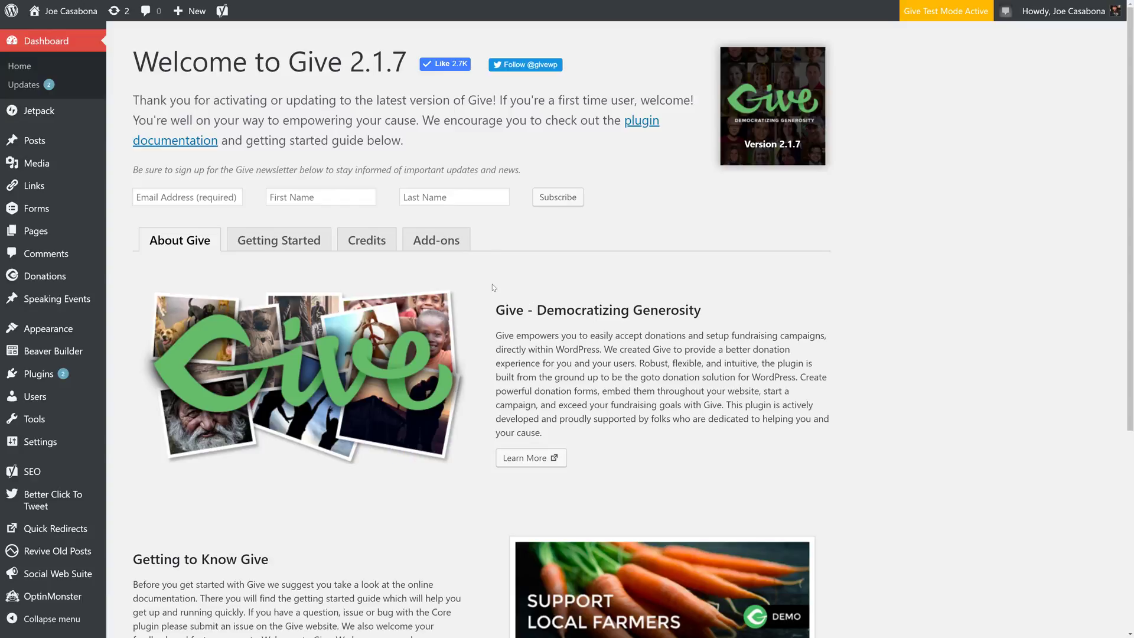
- Open Give's Getting Started guide and read through its four form-creation steps
{"action": "scroll", "coordinate": [392, 341], "scroll_direction": "down", "scroll_amount": 3}
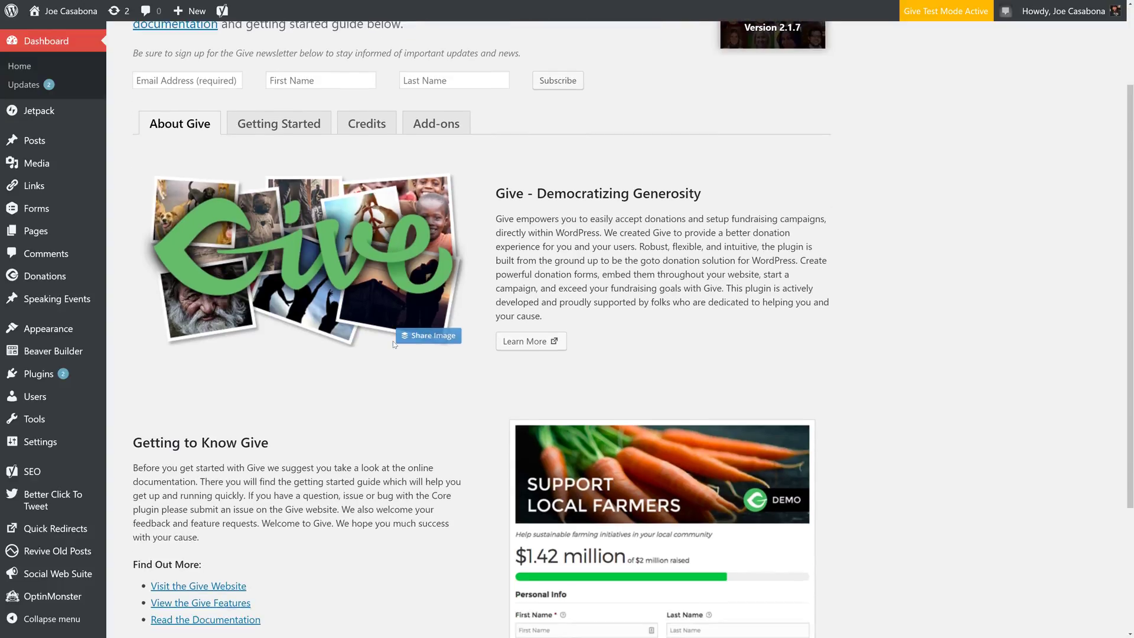
{"action": "scroll", "coordinate": [406, 216], "scroll_direction": "down", "scroll_amount": 2}
{"action": "scroll", "coordinate": [264, 221], "scroll_direction": "up", "scroll_amount": 5}
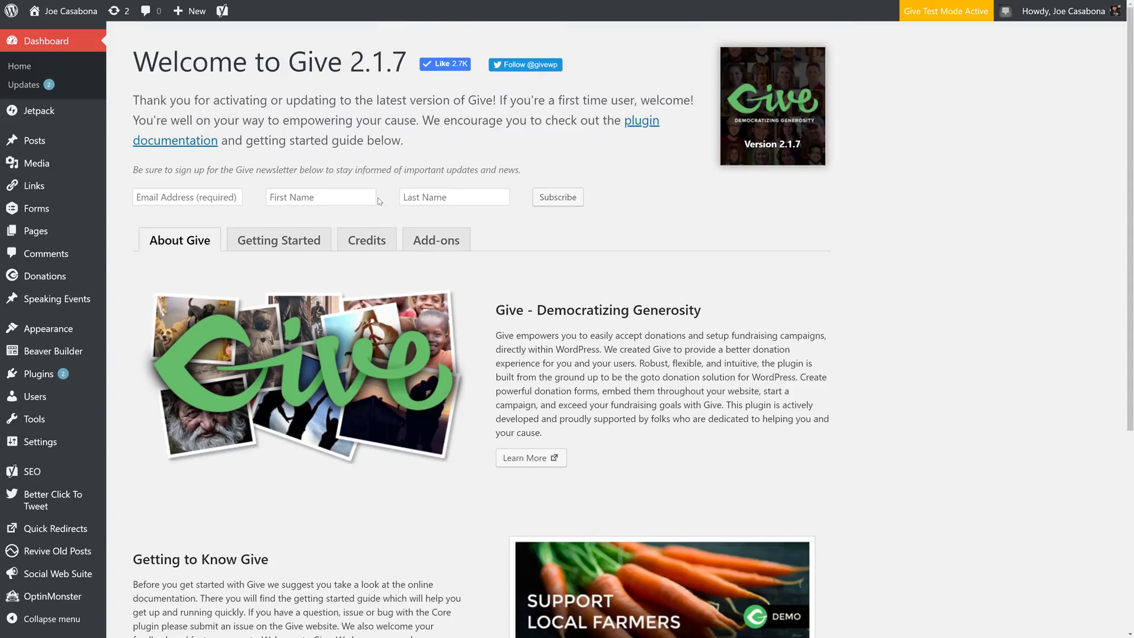
{"action": "left_click", "coordinate": [270, 239]}
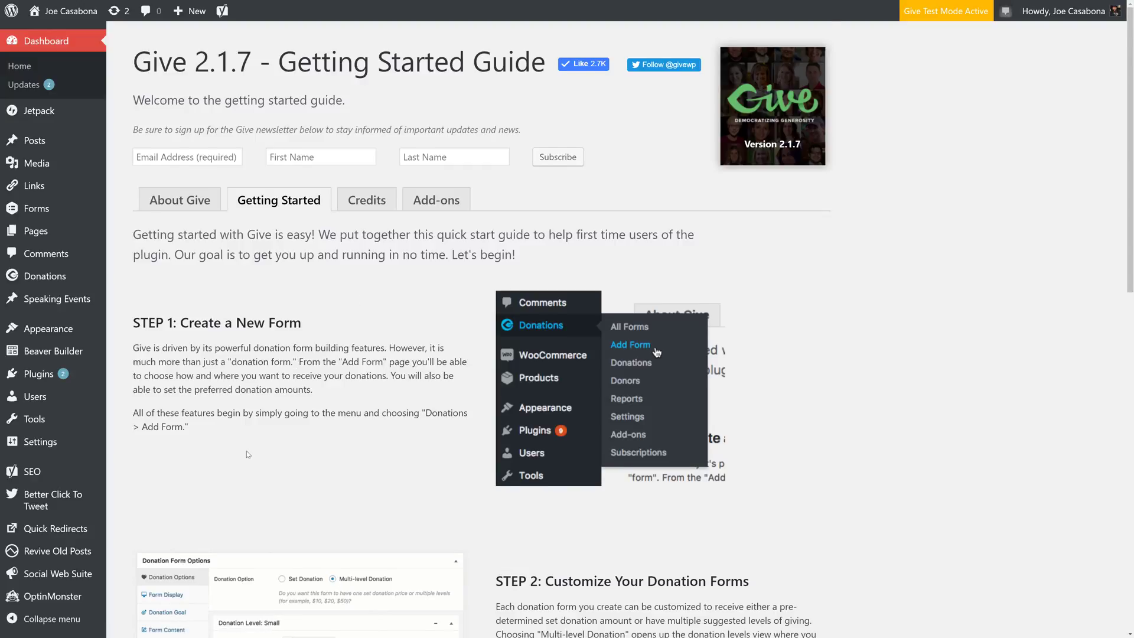
{"action": "scroll", "coordinate": [248, 454], "scroll_direction": "down", "scroll_amount": 2}
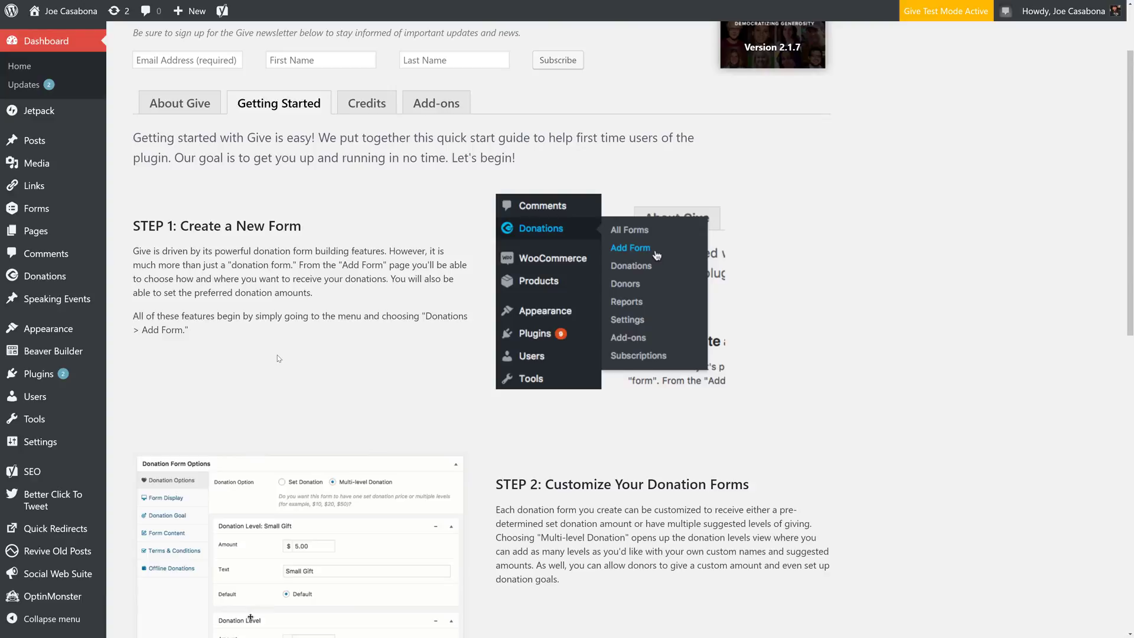
{"action": "scroll", "coordinate": [279, 358], "scroll_direction": "down", "scroll_amount": 2}
{"action": "scroll", "coordinate": [279, 357], "scroll_direction": "down", "scroll_amount": 2}
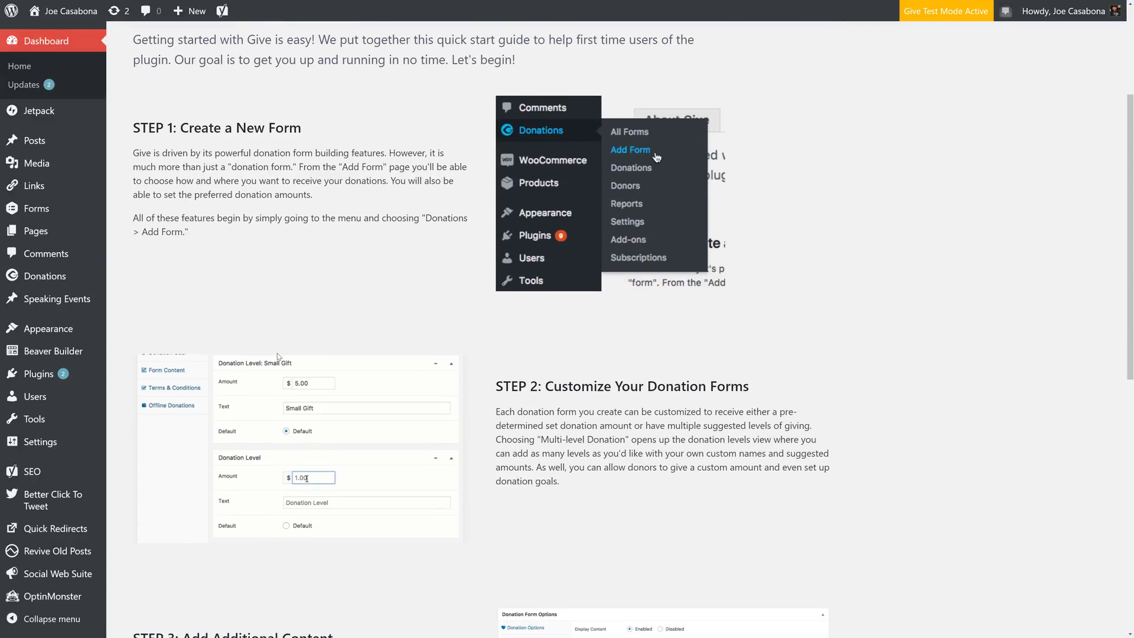
{"action": "scroll", "coordinate": [517, 412], "scroll_direction": "down", "scroll_amount": 6}
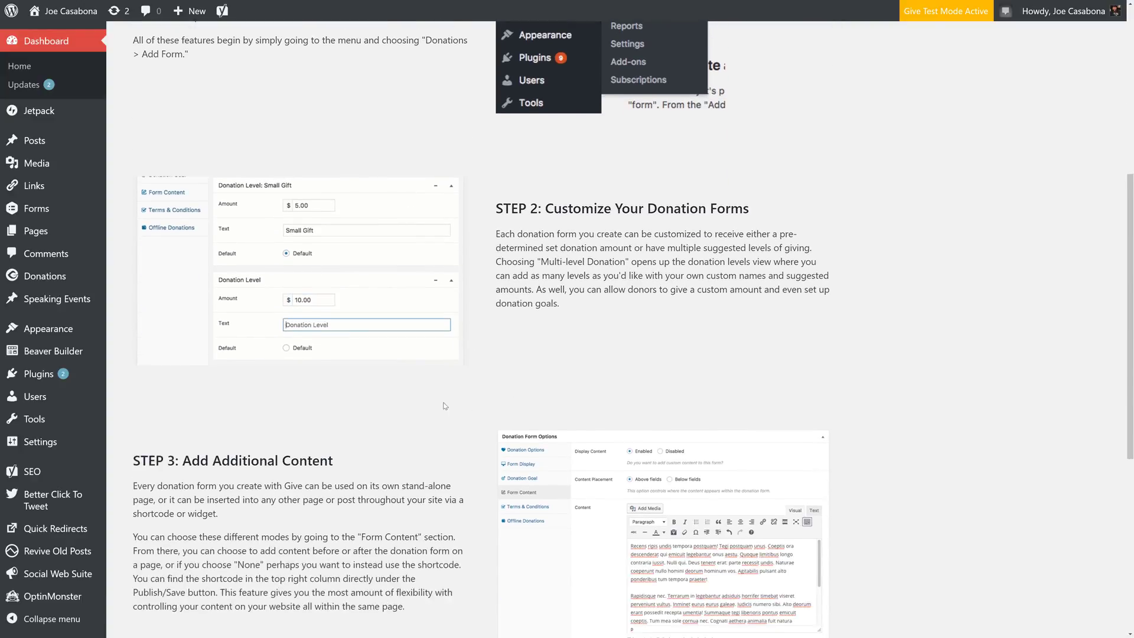
{"action": "scroll", "coordinate": [434, 405], "scroll_direction": "down", "scroll_amount": 4}
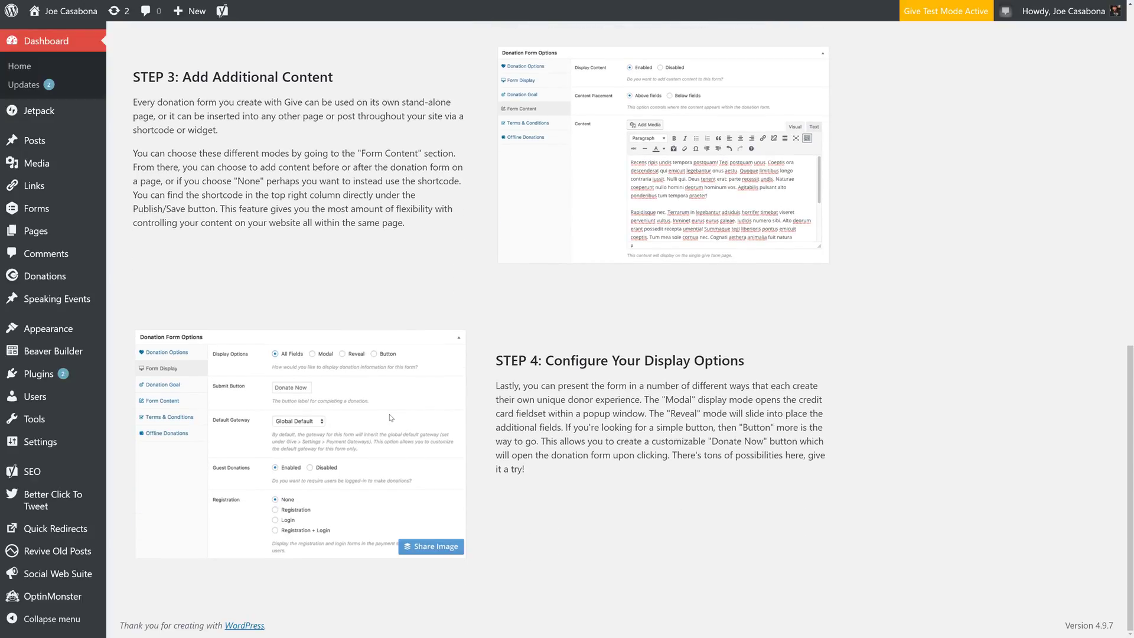
{"action": "scroll", "coordinate": [390, 418], "scroll_direction": "up", "scroll_amount": 17}
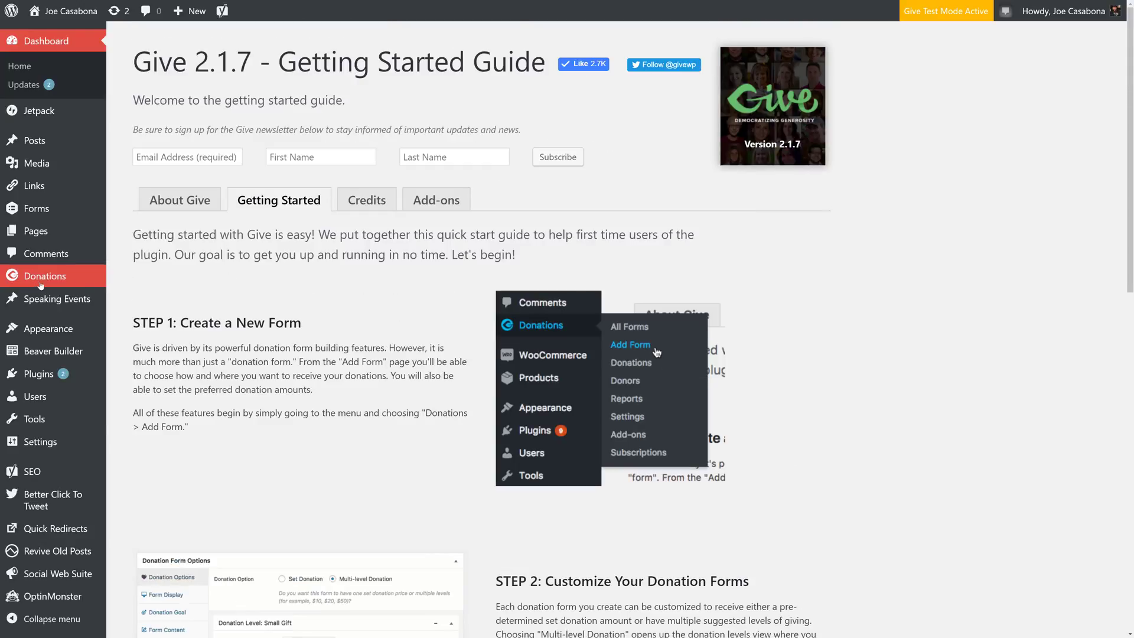
{"action": "mouse_move", "coordinate": [43, 284]}
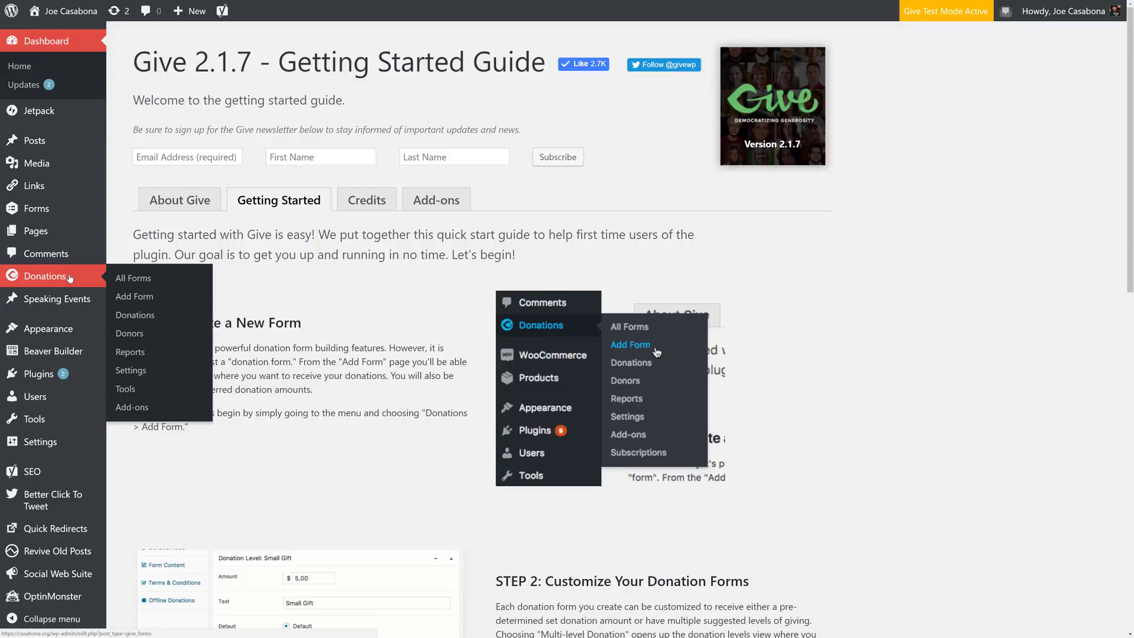
- Add a new donation form from Donations > Add Form titled 'Buy Me Coffee'
{"action": "left_click", "coordinate": [125, 296]}
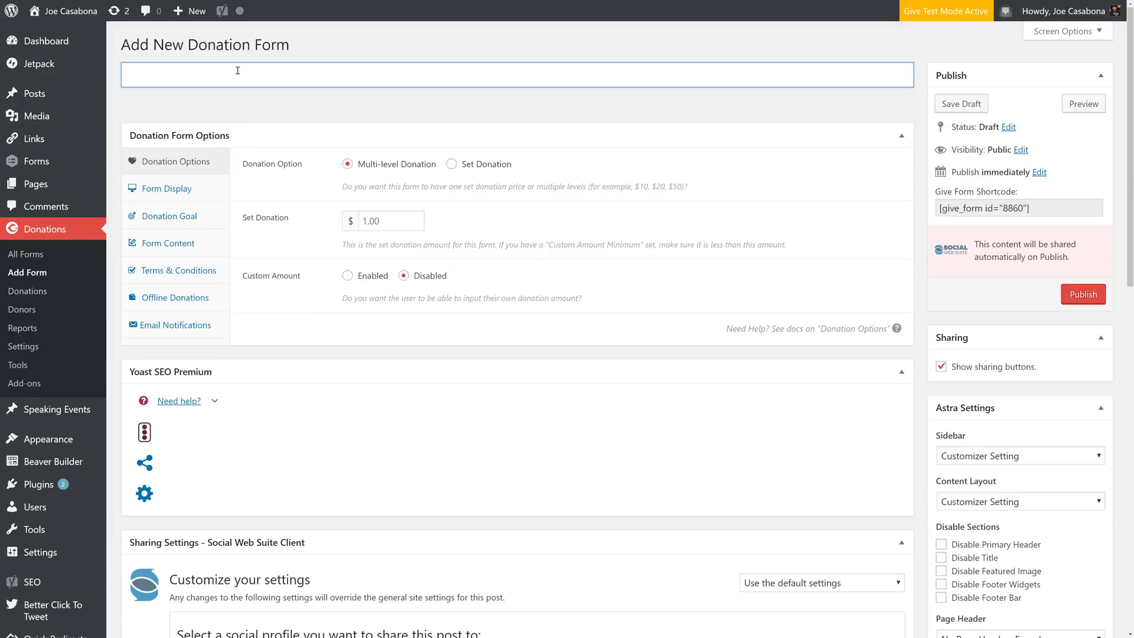
{"action": "type", "text": "Buy Me Coff"}
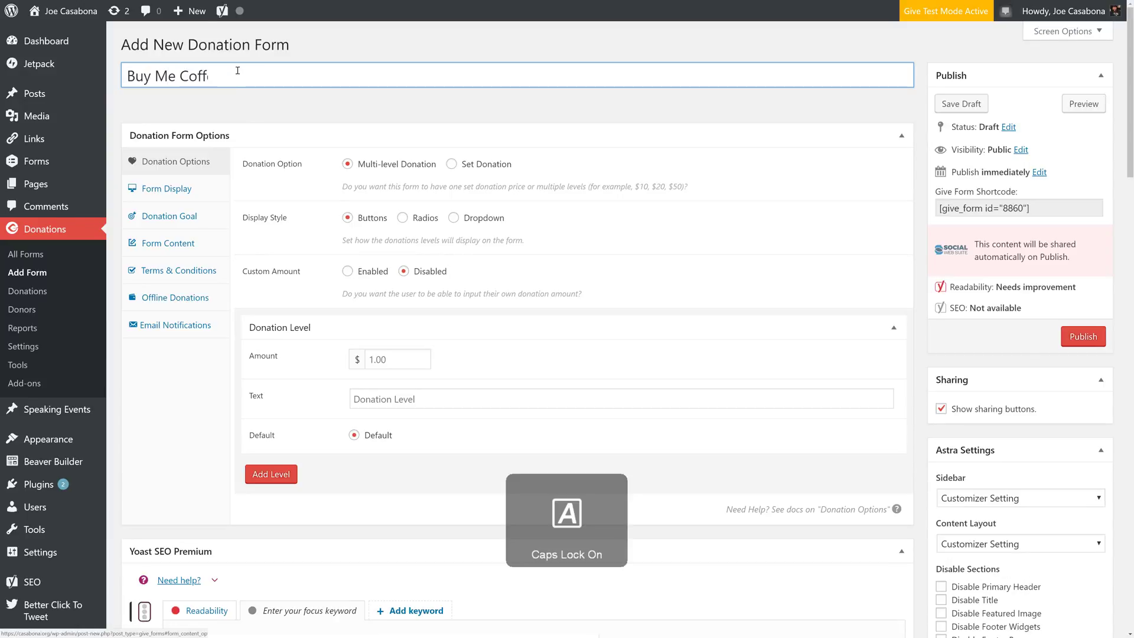
{"action": "type", "text": "ee"}
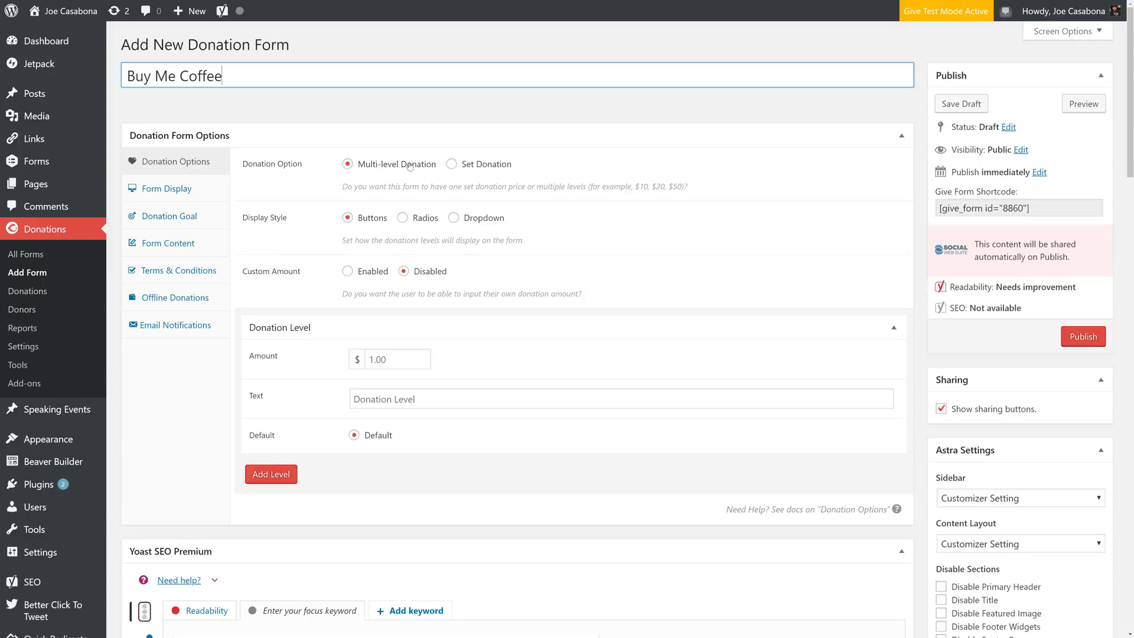
- Make the form a Set Donation with a 5.00 amount
{"action": "left_click", "coordinate": [488, 167]}
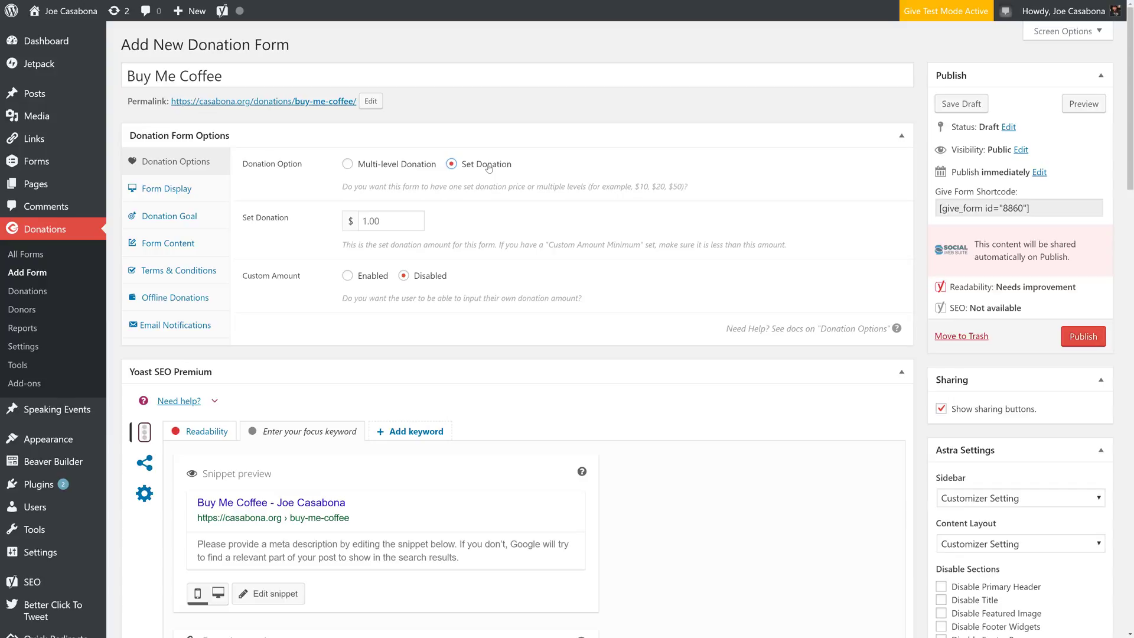
{"action": "left_click", "coordinate": [383, 226]}
{"action": "key", "text": "Delete"}
{"action": "key", "text": "Delete"}
{"action": "key", "text": "Delete"}
{"action": "key", "text": "Delete"}
{"action": "type", "text": "5.00"}
{"action": "left_click", "coordinate": [527, 221]}
- Enable custom amounts with default limits, then try the Multi-level Donation option
{"action": "left_click", "coordinate": [359, 278]}
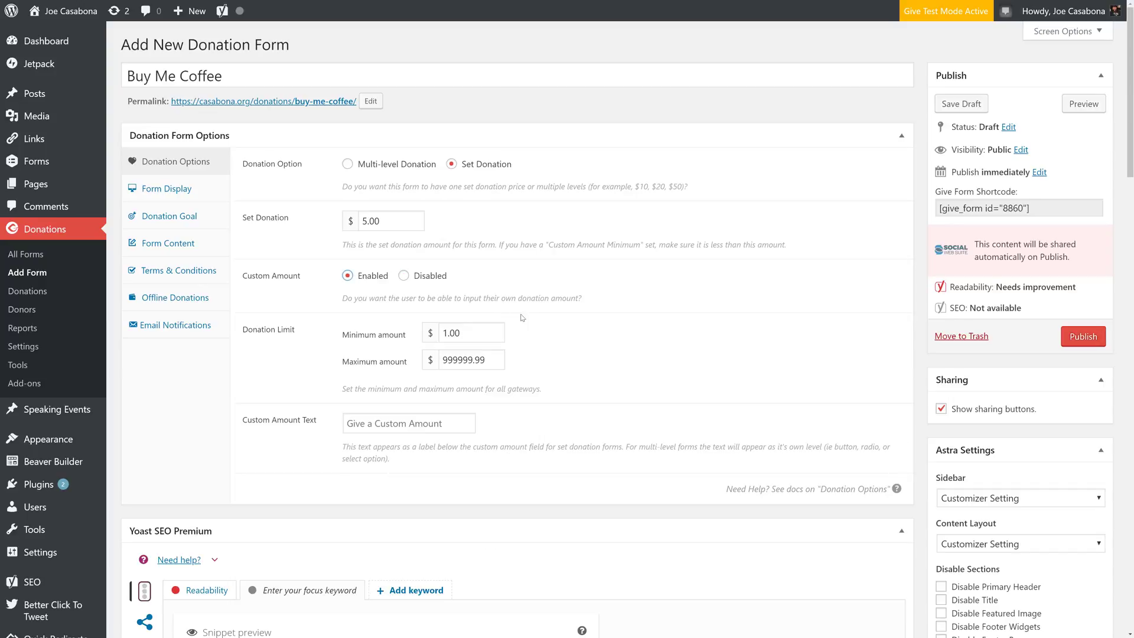
{"action": "left_click", "coordinate": [486, 330]}
{"action": "left_click", "coordinate": [455, 363]}
{"action": "left_click", "coordinate": [553, 359]}
{"action": "left_click", "coordinate": [363, 168]}
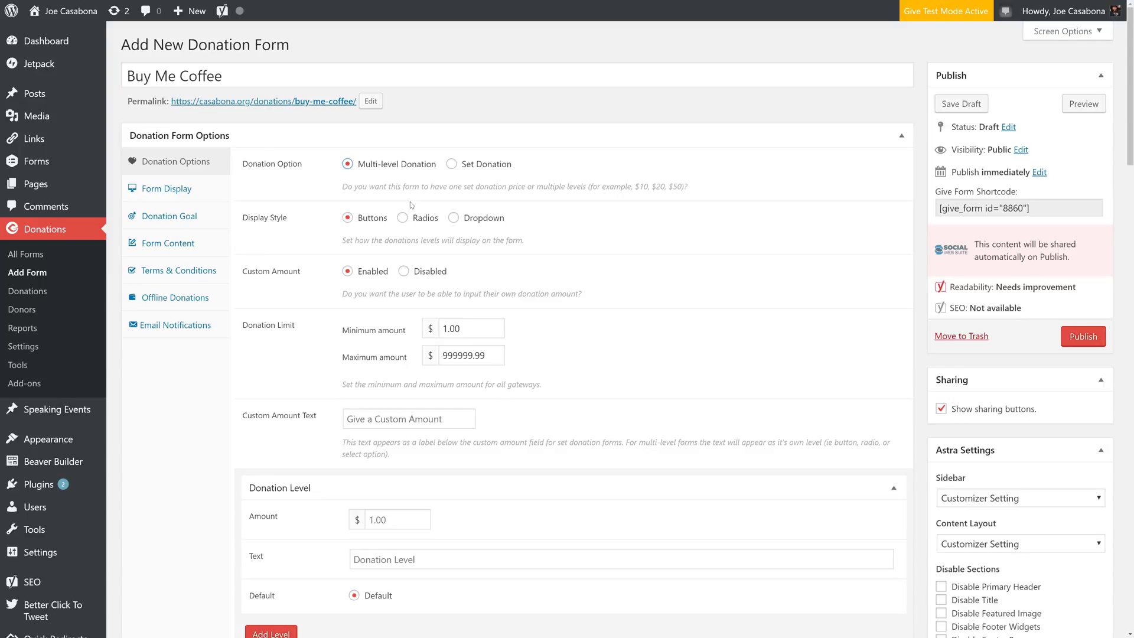
{"action": "scroll", "coordinate": [351, 423], "scroll_direction": "down", "scroll_amount": 3}
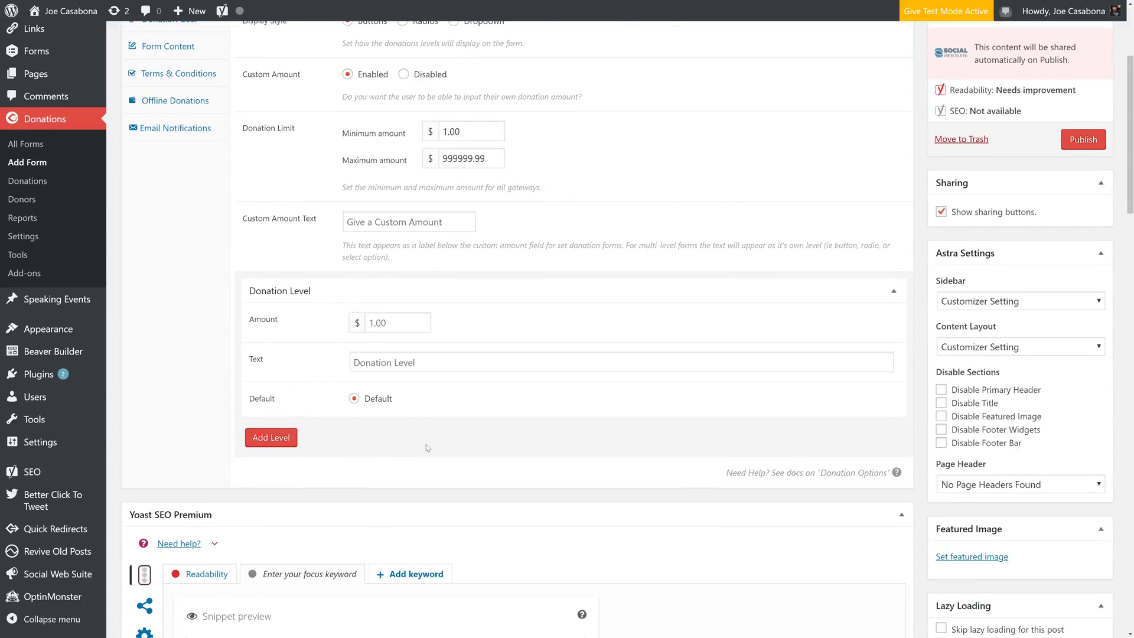
{"action": "scroll", "coordinate": [461, 509], "scroll_direction": "up", "scroll_amount": 3}
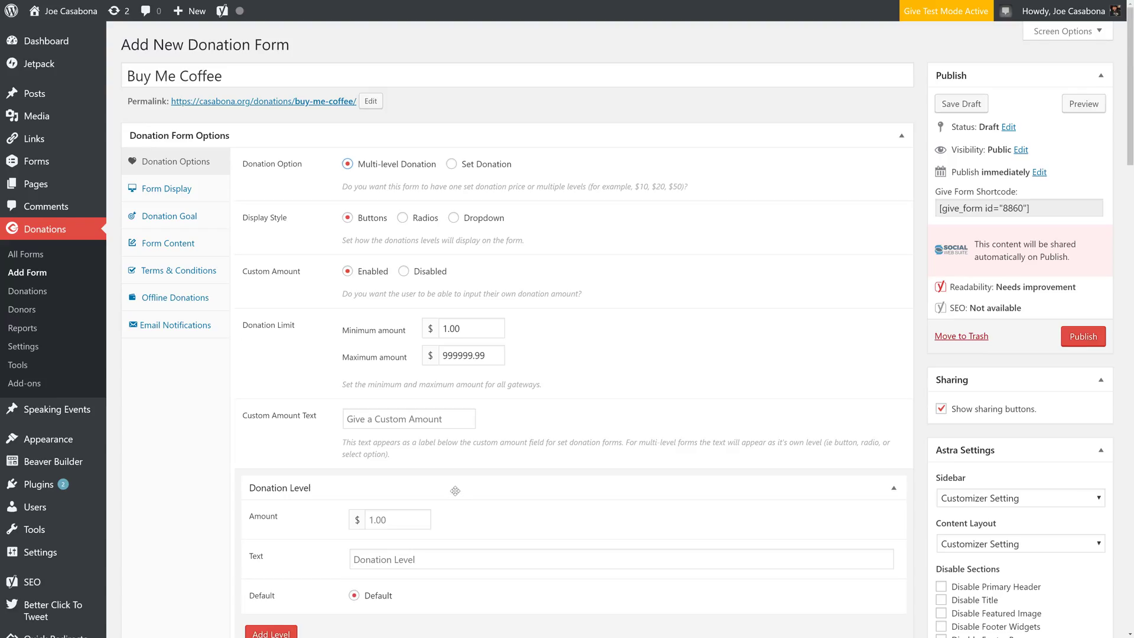
- Switch back to Set Donation and change the amount to 4.00
{"action": "left_click", "coordinate": [480, 164]}
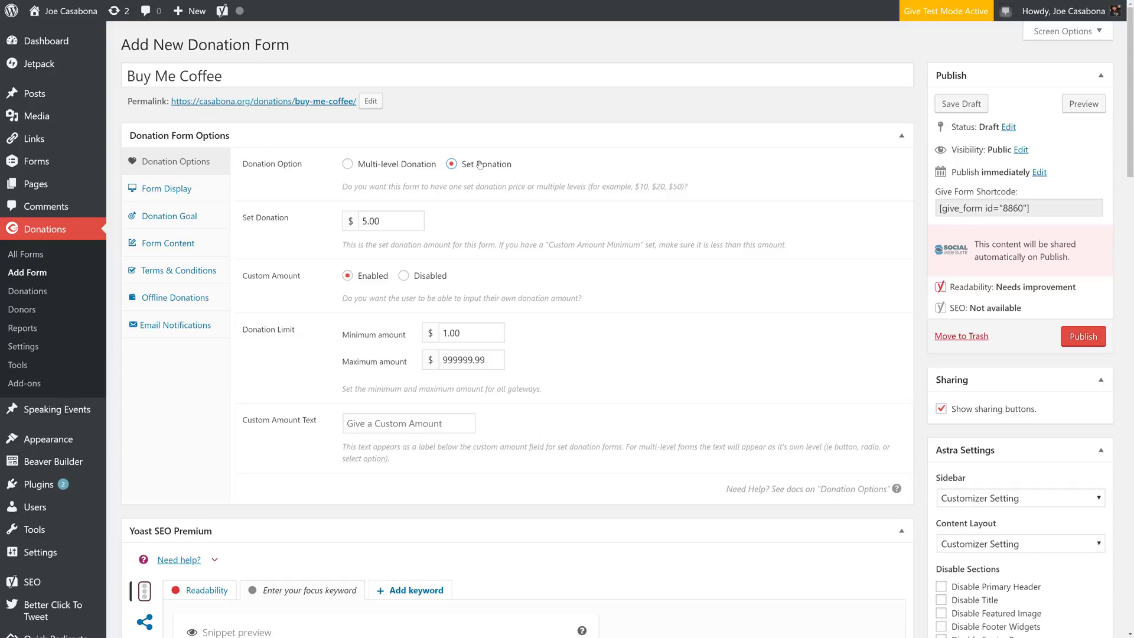
{"action": "left_click", "coordinate": [399, 226]}
{"action": "left_click_drag", "start_coordinate": [361, 220], "coordinate": [368, 221]}
{"action": "type", "text": "4"}
- Set the custom amount minimum to 3.00, leaving the maximum and label unchanged
{"action": "left_click", "coordinate": [443, 333]}
{"action": "left_click_drag", "start_coordinate": [443, 333], "coordinate": [478, 332]}
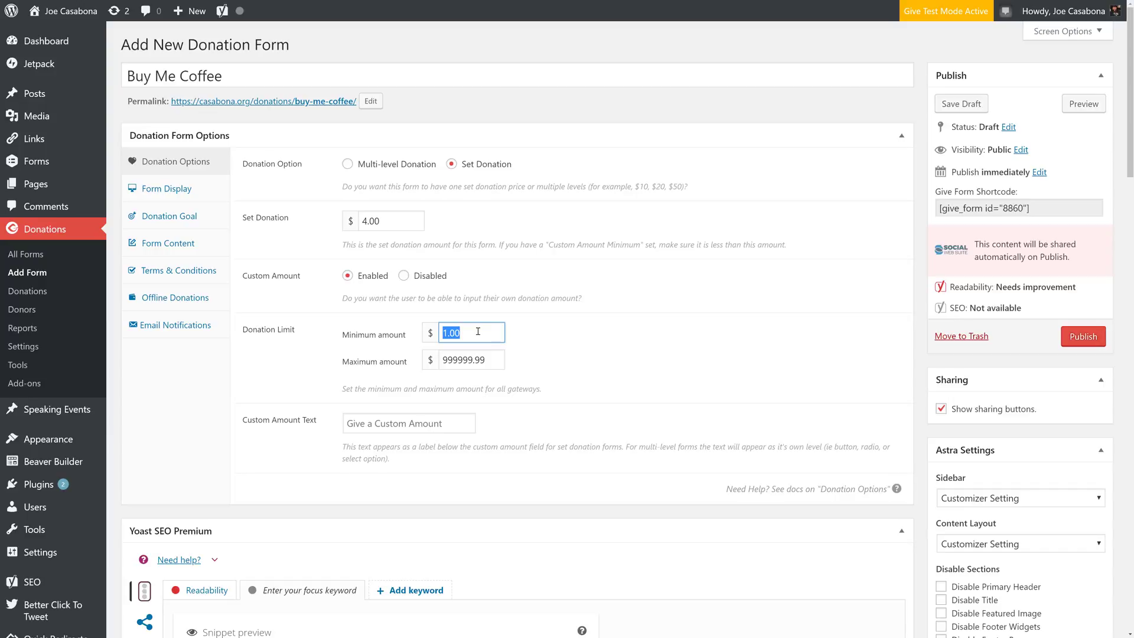
{"action": "type", "text": "3"}
{"action": "left_click", "coordinate": [610, 376]}
{"action": "left_click", "coordinate": [487, 359]}
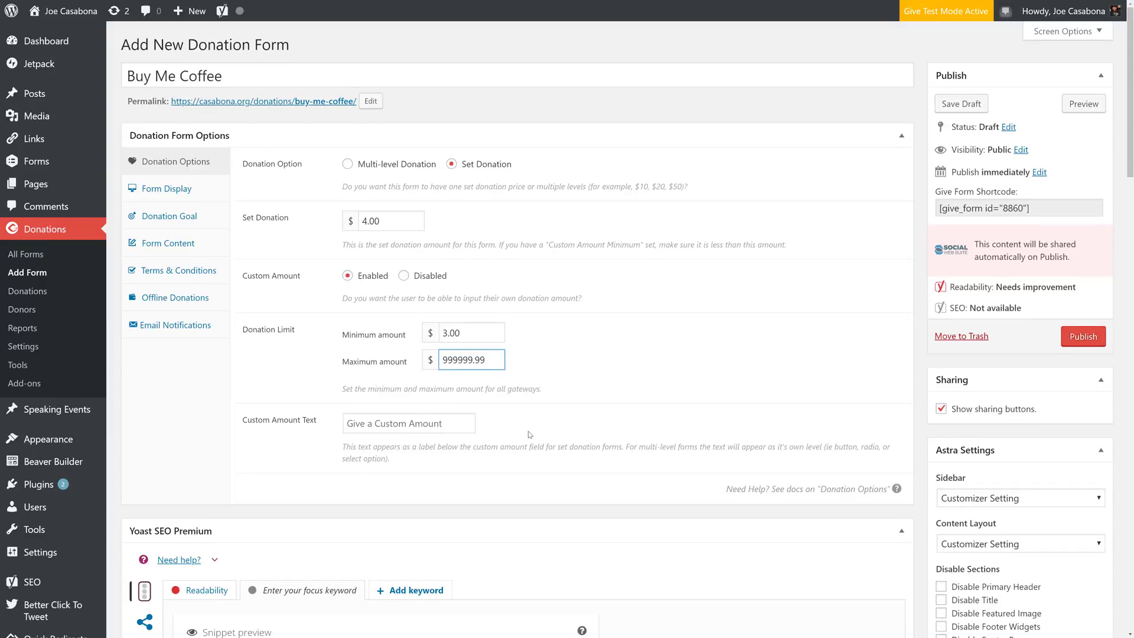
{"action": "scroll", "coordinate": [473, 384], "scroll_direction": "down", "scroll_amount": 2}
{"action": "left_click", "coordinate": [469, 326]}
{"action": "left_click", "coordinate": [493, 329]}
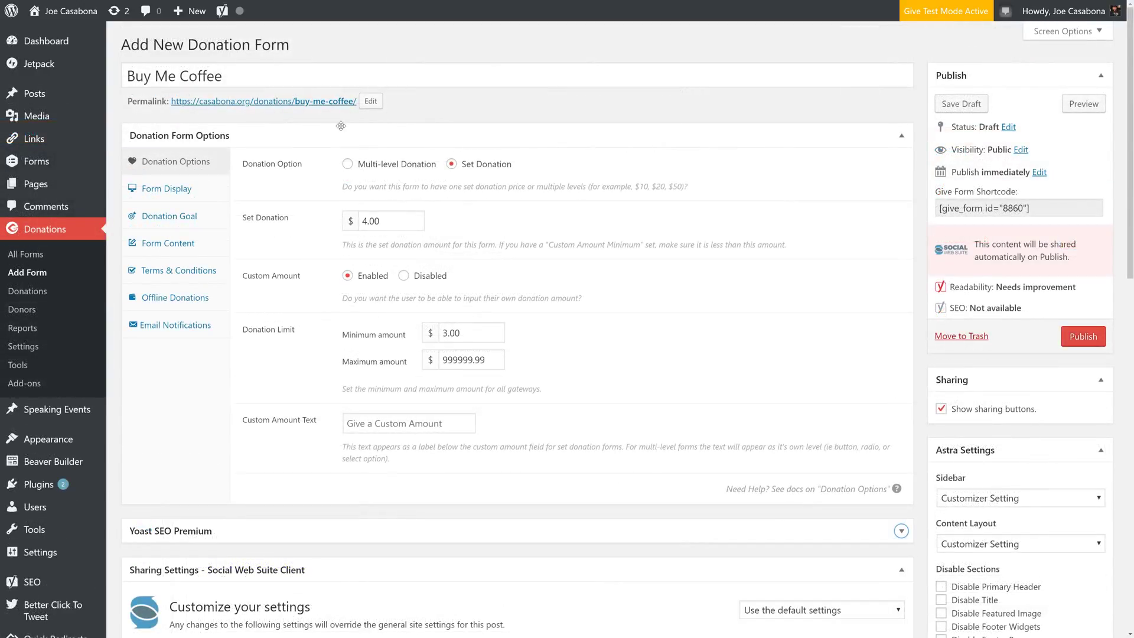
- In Form Display, label the submit button 'Buy Me Coffee' and keep the Global Default gateway
{"action": "left_click", "coordinate": [194, 188]}
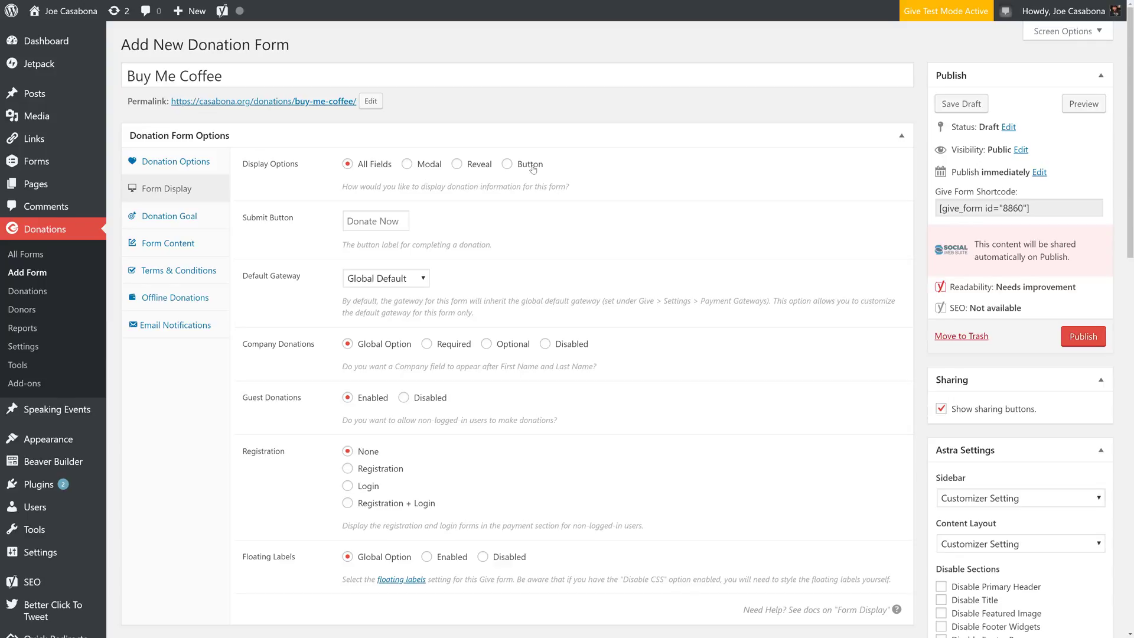
{"action": "left_click", "coordinate": [380, 219]}
{"action": "type", "text": "Buy Me Coffee"}
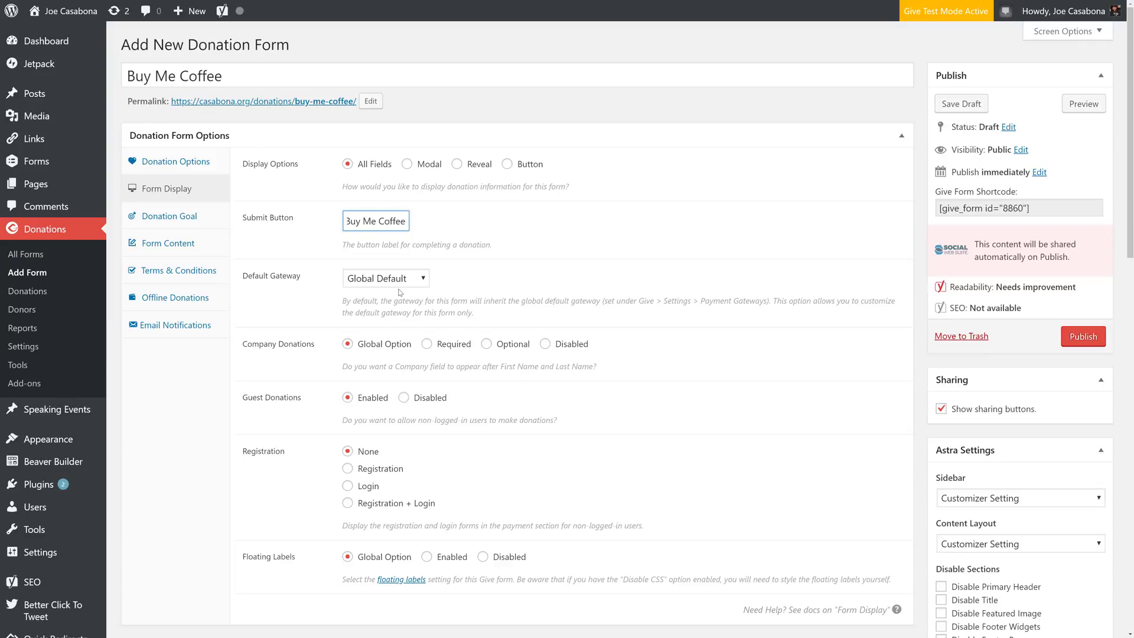
{"action": "left_click", "coordinate": [420, 280]}
{"action": "left_click", "coordinate": [470, 286]}
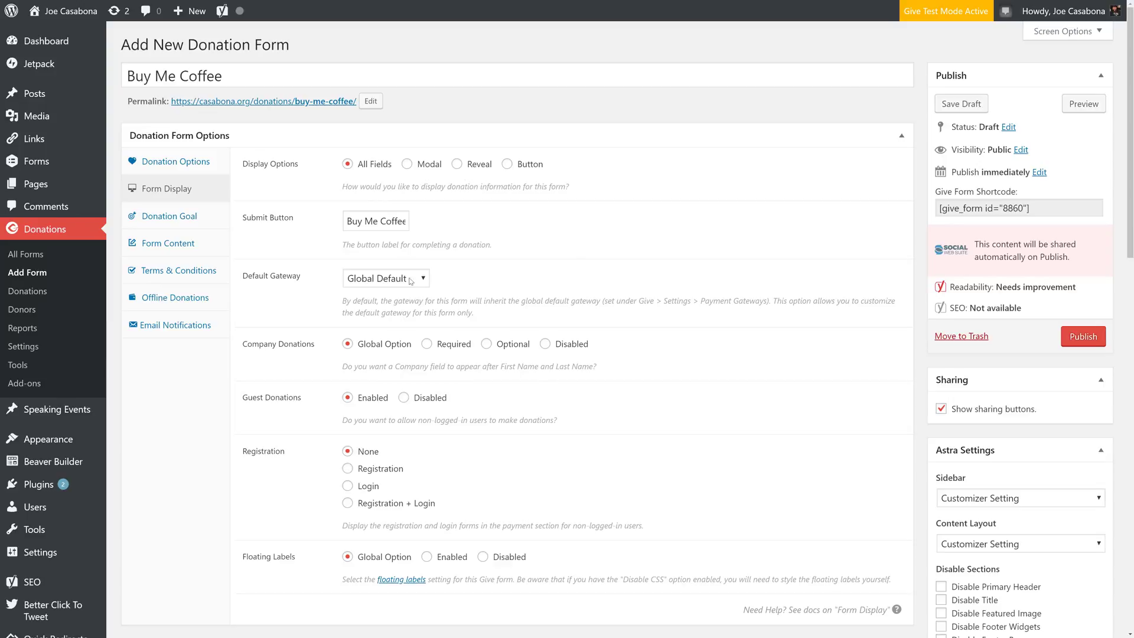
- Set Company Donations to Disabled for the form
{"action": "scroll", "coordinate": [462, 384], "scroll_direction": "down", "scroll_amount": 2}
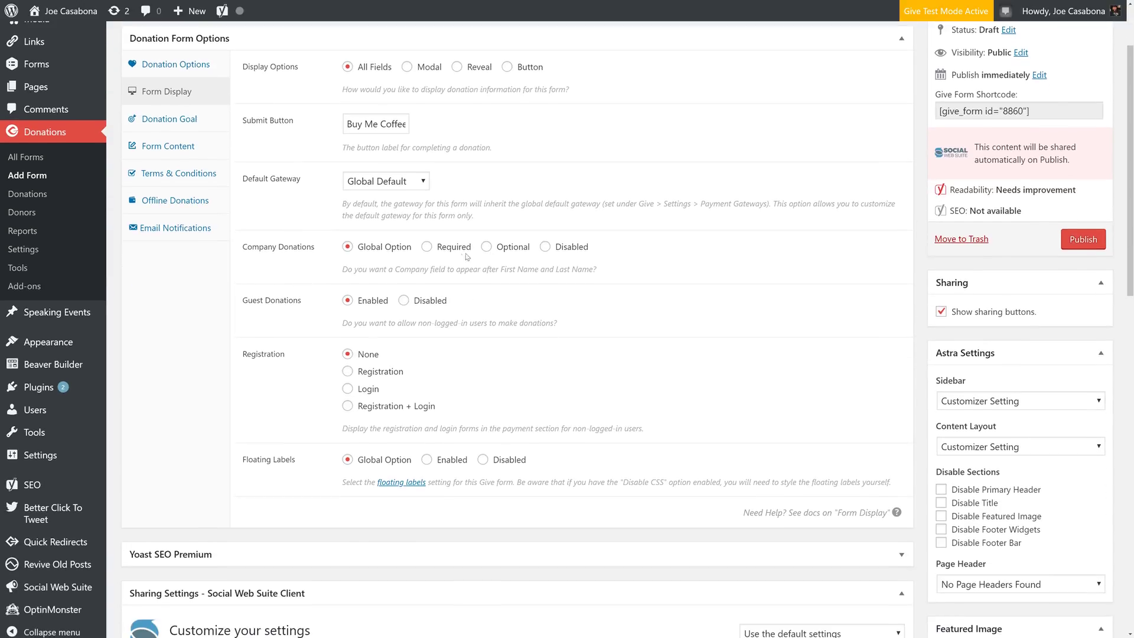
{"action": "left_click", "coordinate": [545, 247]}
{"action": "scroll", "coordinate": [467, 370], "scroll_direction": "down", "scroll_amount": 2}
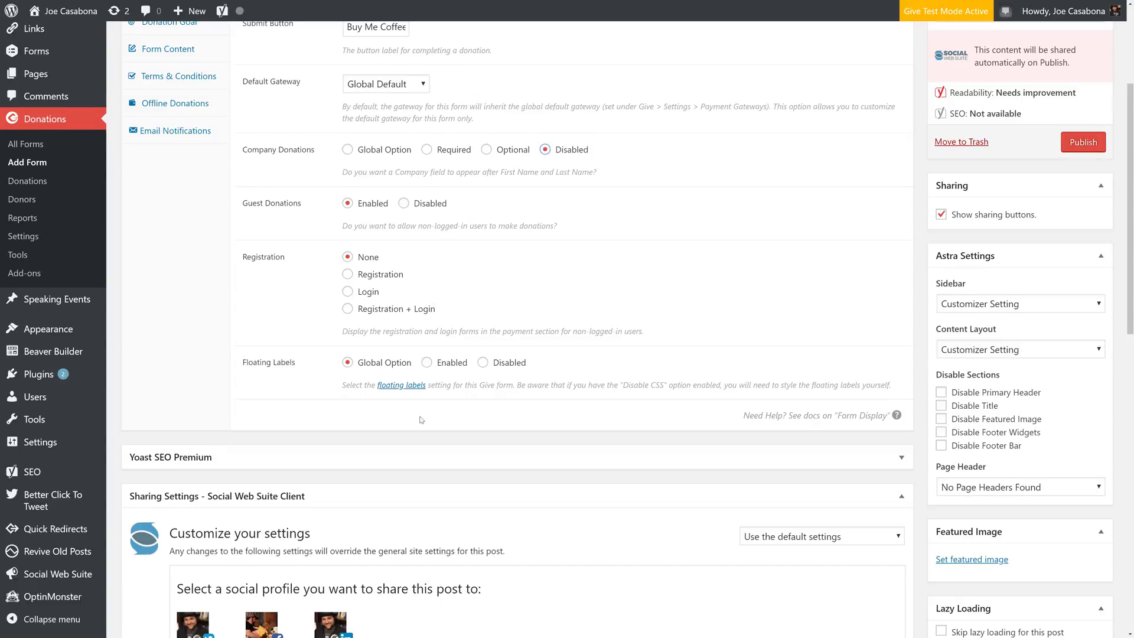
{"action": "scroll", "coordinate": [422, 420], "scroll_direction": "up", "scroll_amount": 4}
- Enable the Donation Goal and set its goal amount to 3000.00
{"action": "left_click", "coordinate": [182, 217]}
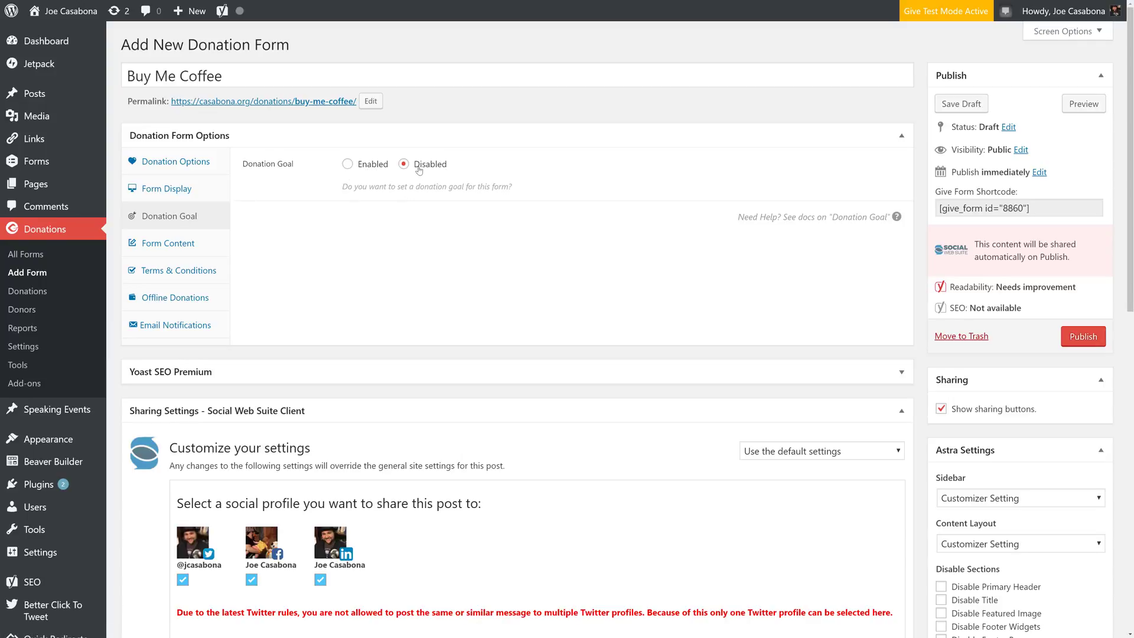
{"action": "left_click", "coordinate": [369, 161]}
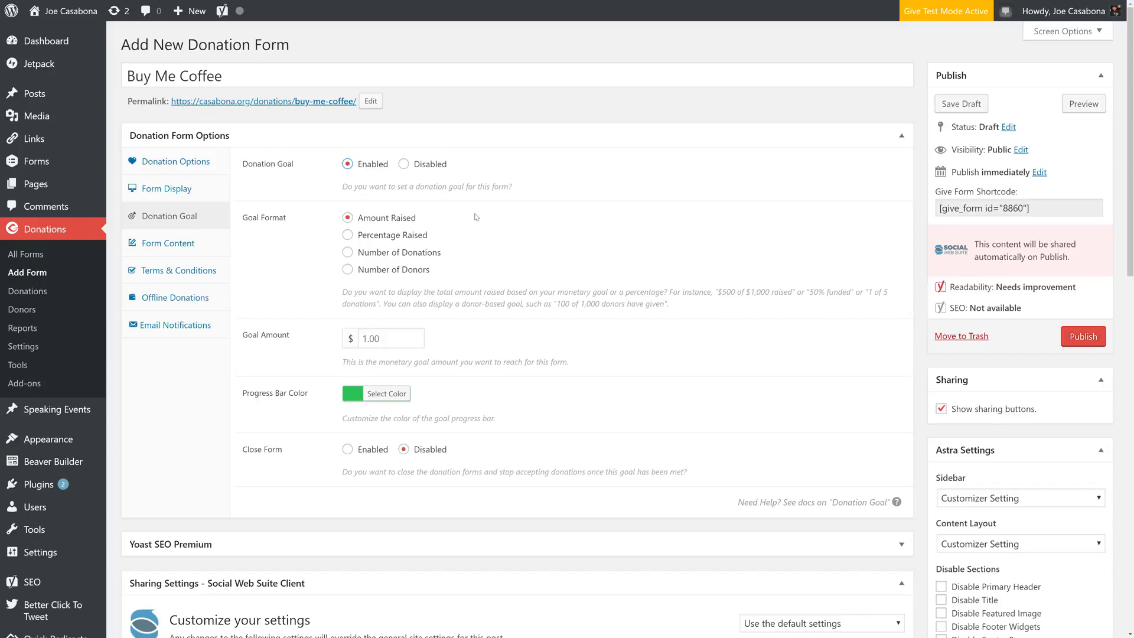
{"action": "left_click", "coordinate": [390, 338]}
{"action": "type", "text": "3000"}
{"action": "left_click", "coordinate": [559, 348]}
{"action": "scroll", "coordinate": [313, 384], "scroll_direction": "down", "scroll_amount": 3}
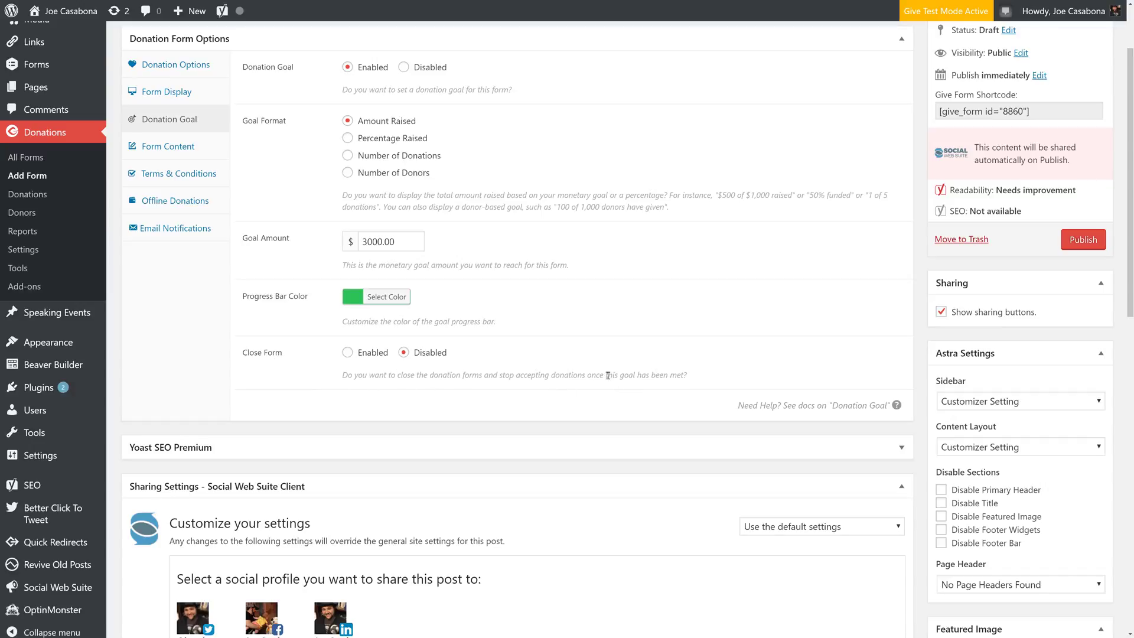
{"action": "scroll", "coordinate": [555, 400], "scroll_direction": "up", "scroll_amount": 2}
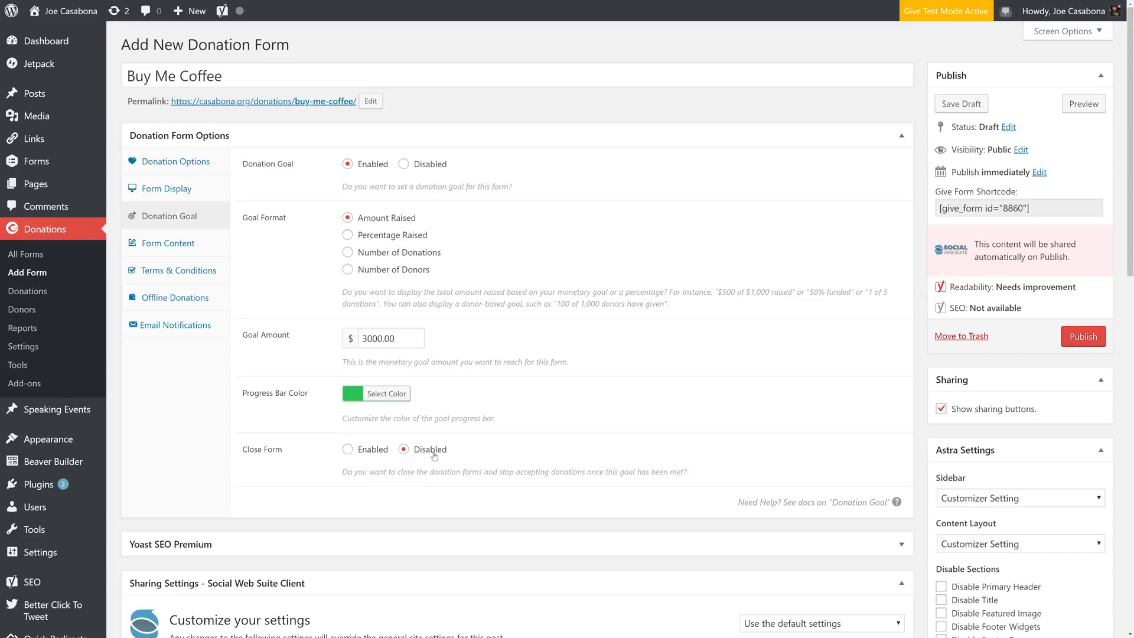
{"action": "left_click", "coordinate": [183, 251]}
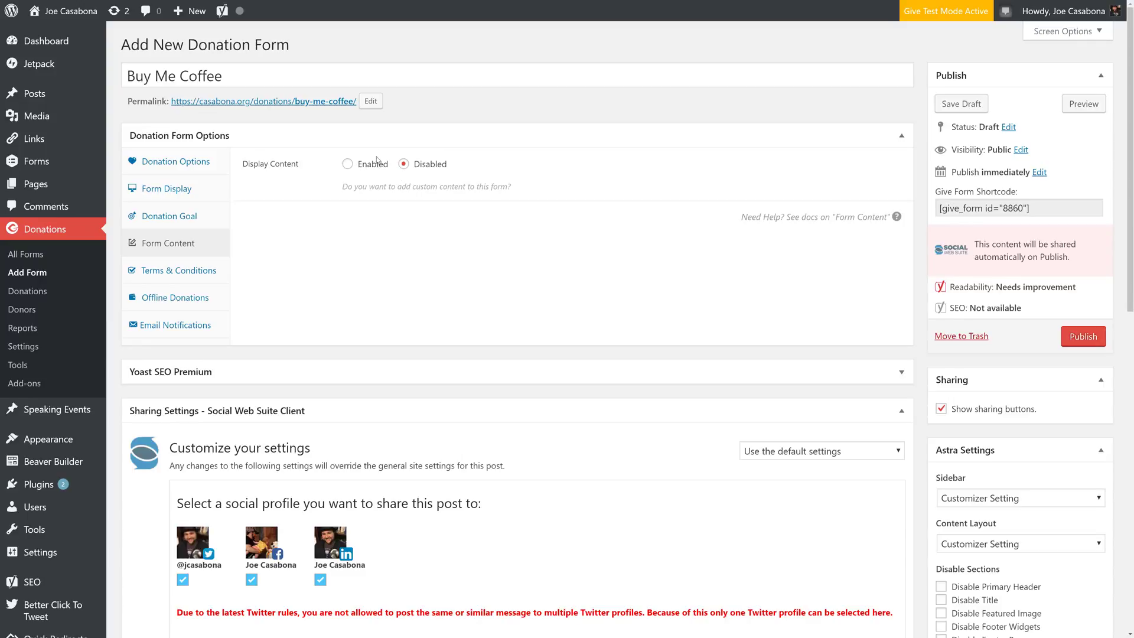
- Set Offline Donations to Disable, then publish the Buy Me Coffee form
{"action": "left_click", "coordinate": [215, 277]}
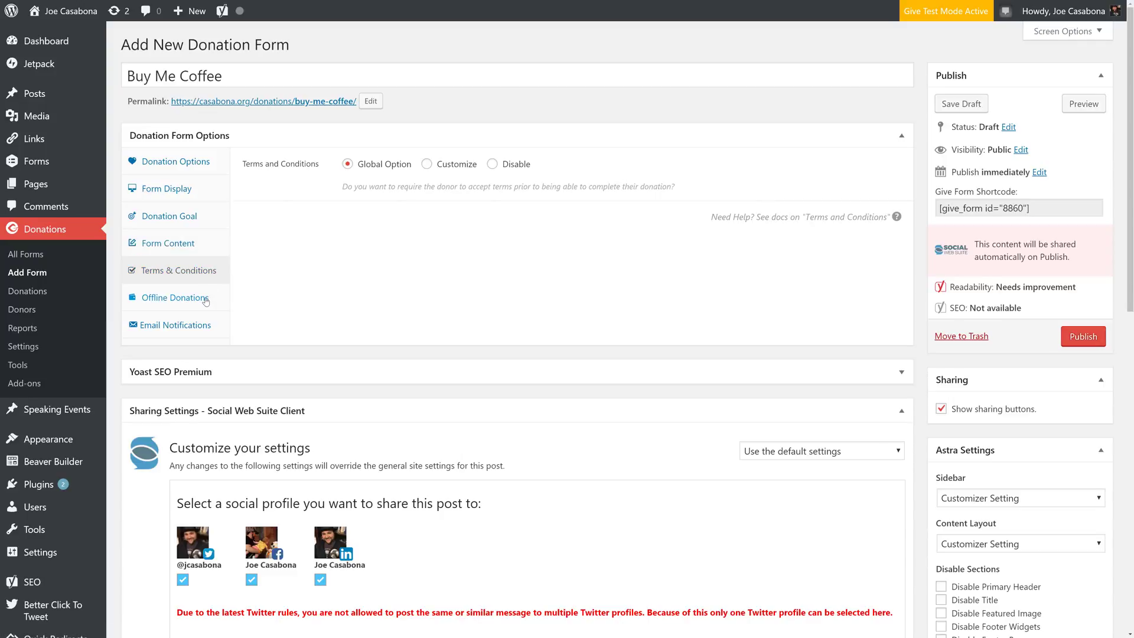
{"action": "left_click", "coordinate": [205, 299]}
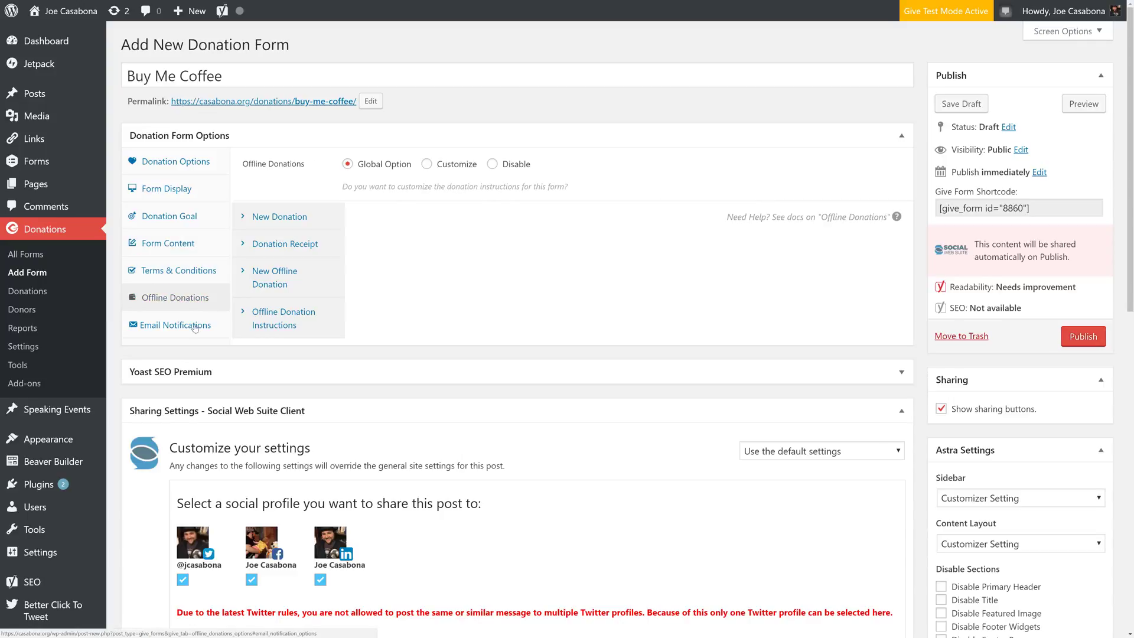
{"action": "left_click", "coordinate": [510, 170]}
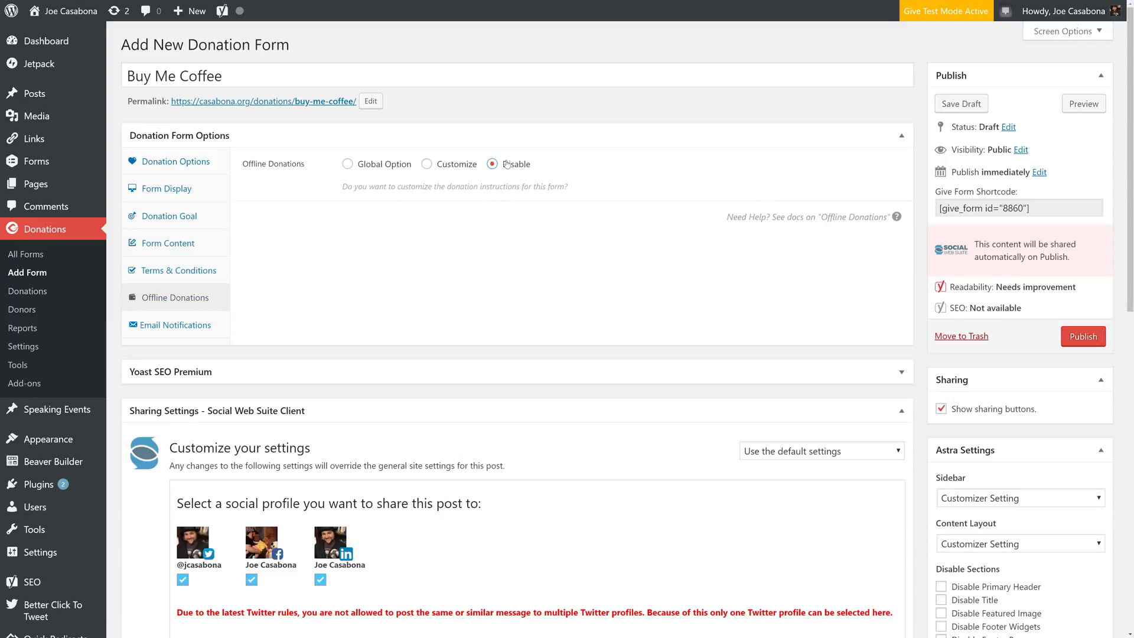
{"action": "left_click", "coordinate": [198, 324]}
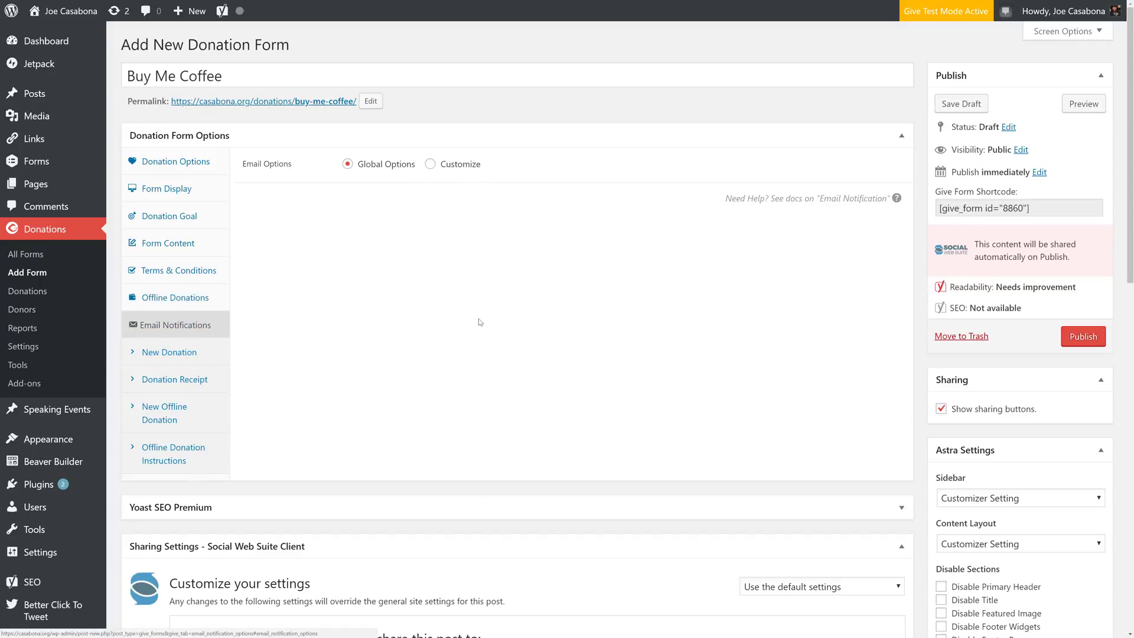
{"action": "left_click", "coordinate": [1083, 336]}
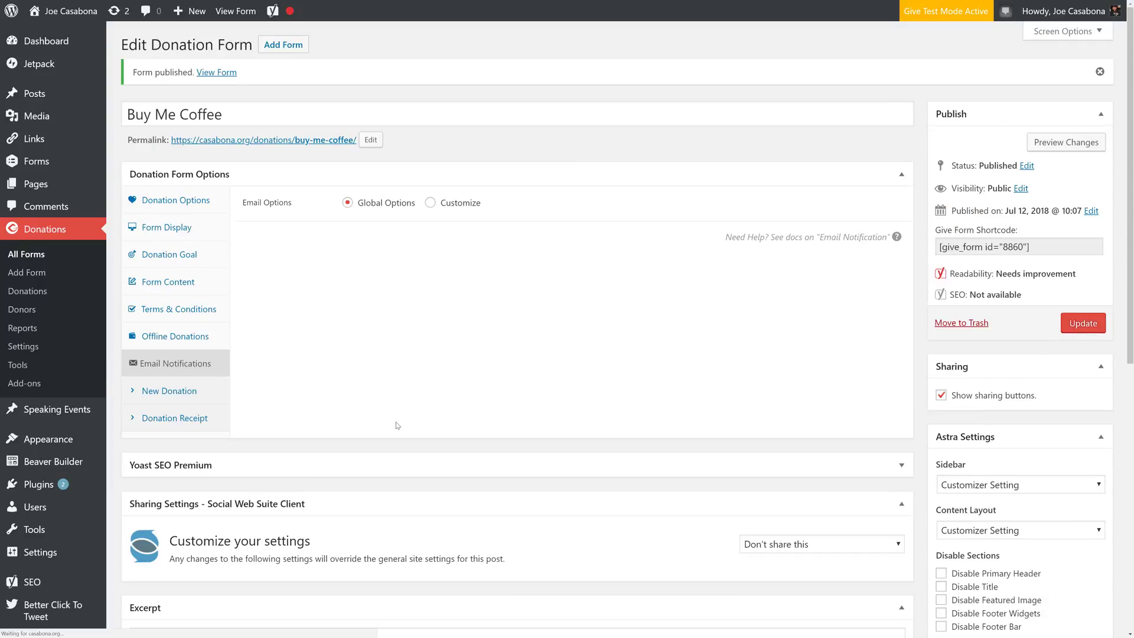
- In Give's donation settings, review the General and Currency options, then go to Payment Gateways
{"action": "left_click", "coordinate": [46, 349]}
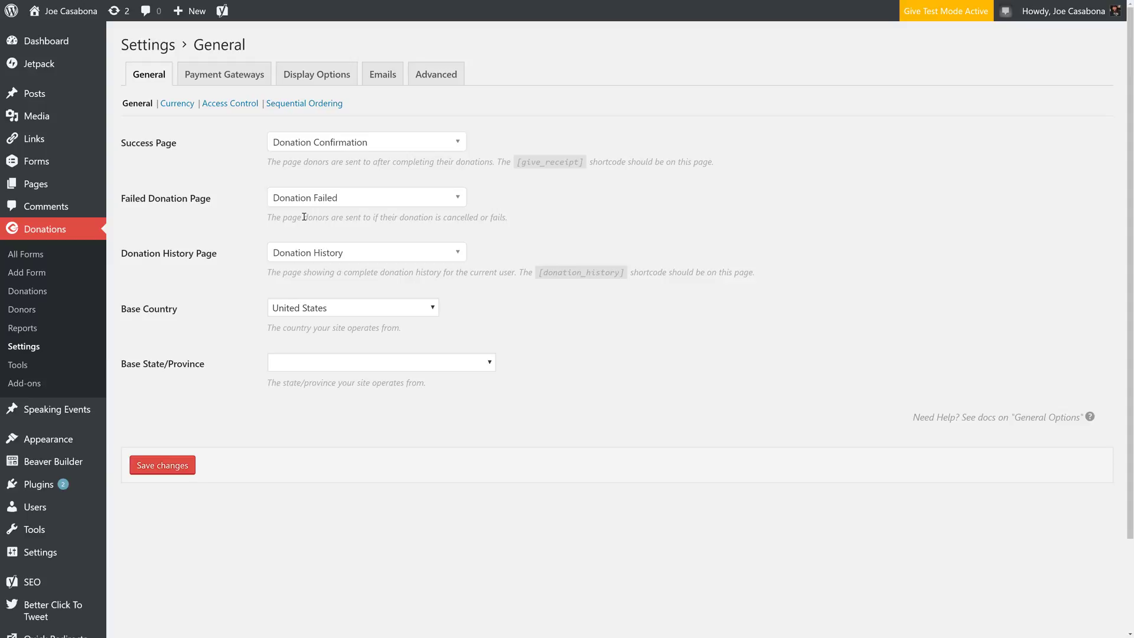
{"action": "left_click", "coordinate": [408, 144]}
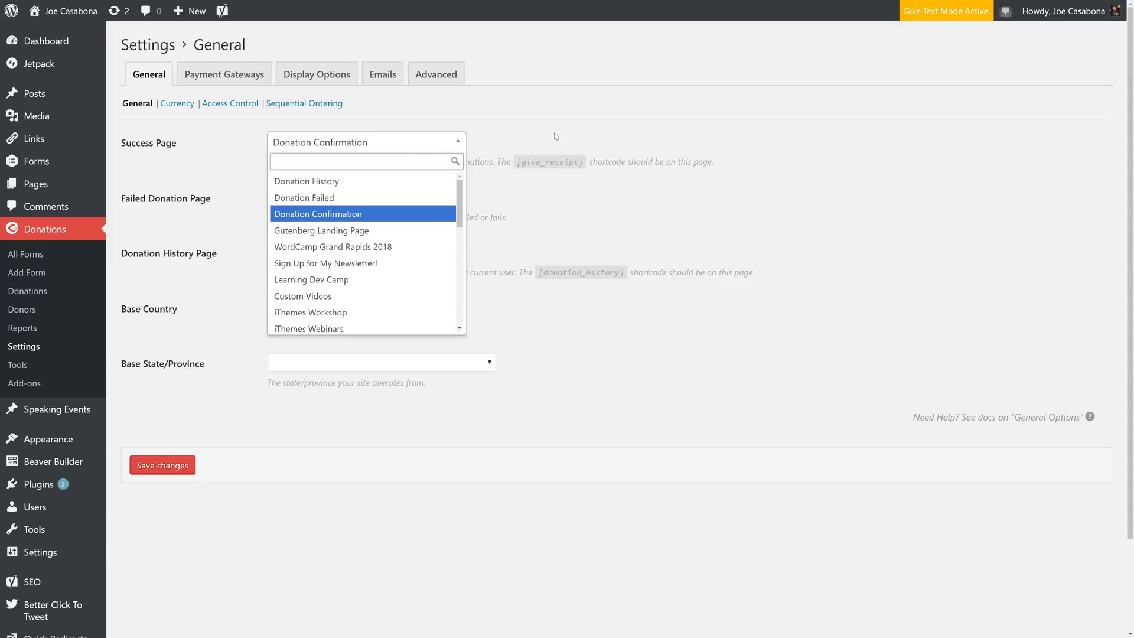
{"action": "left_click", "coordinate": [506, 135]}
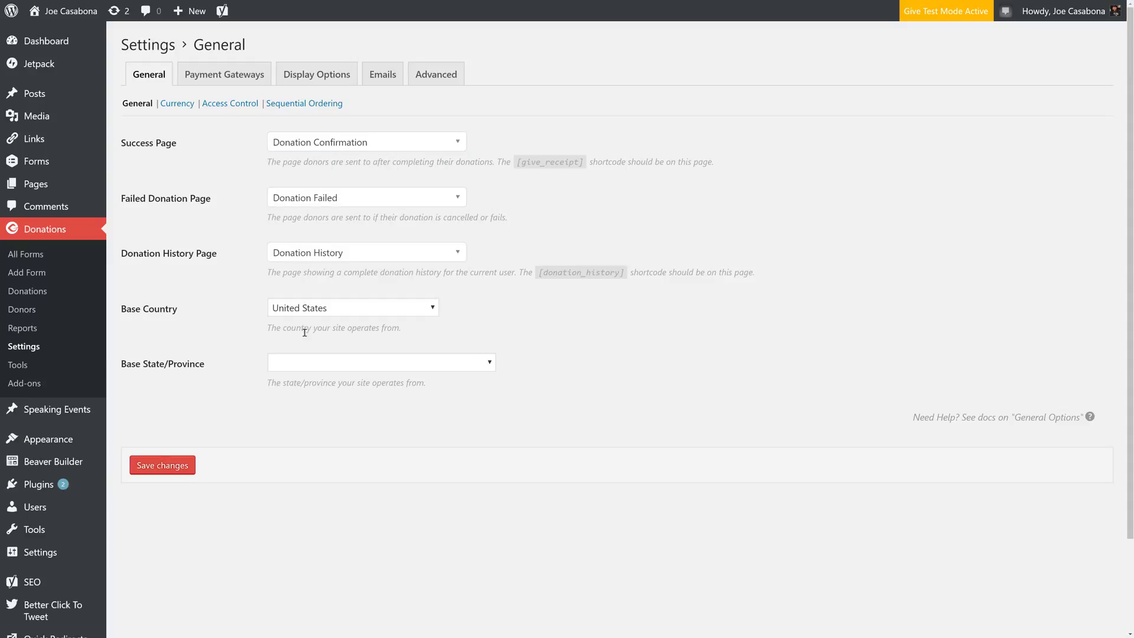
{"action": "left_click", "coordinate": [187, 107]}
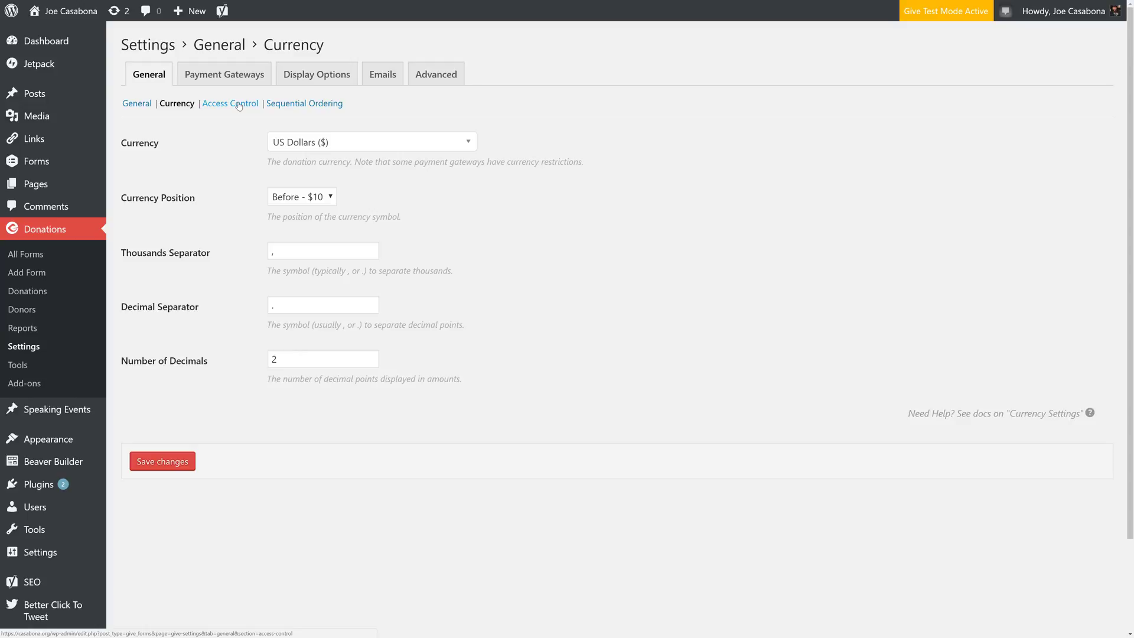
{"action": "left_click", "coordinate": [236, 76]}
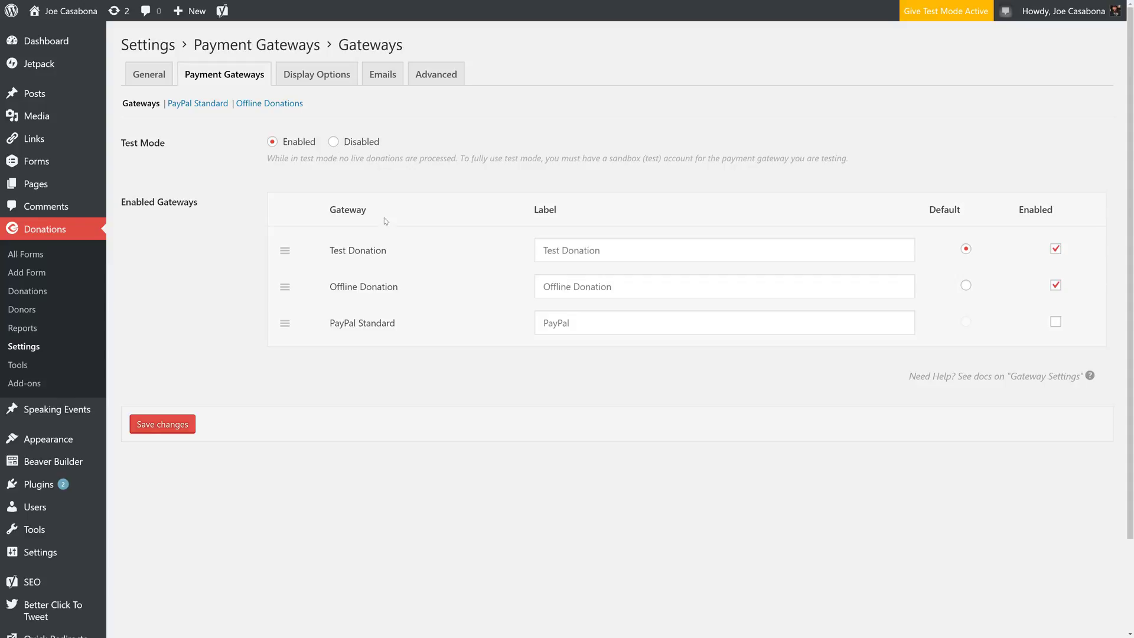
- Make PayPal Standard the sole default gateway, disable Test and Offline Donation and test mode, and save
{"action": "left_click", "coordinate": [1056, 321]}
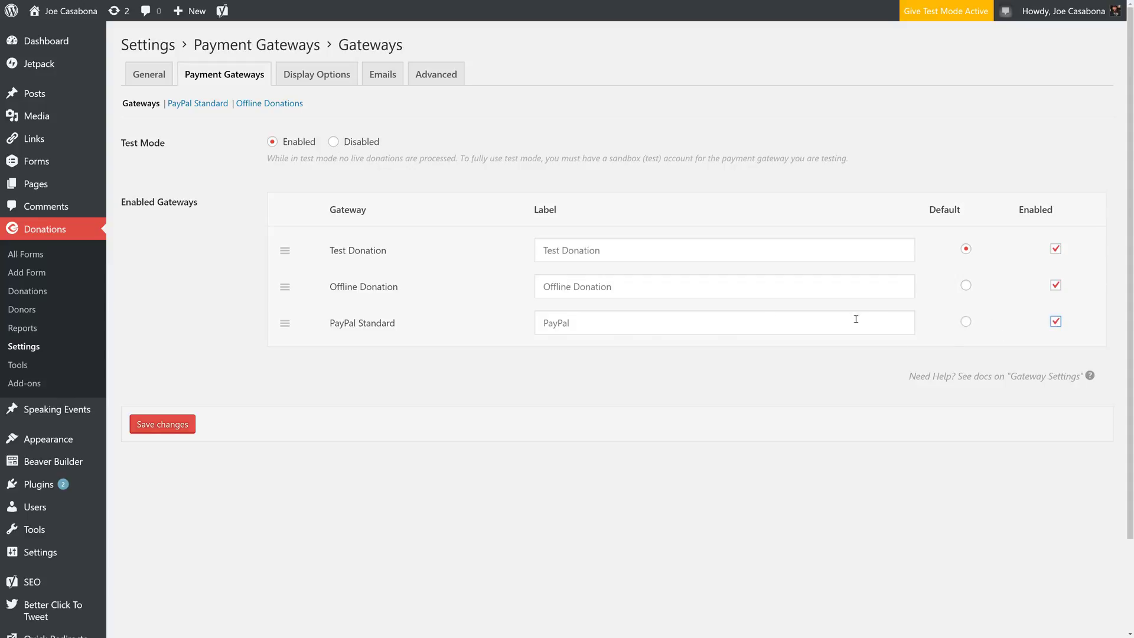
{"action": "left_click", "coordinate": [966, 321]}
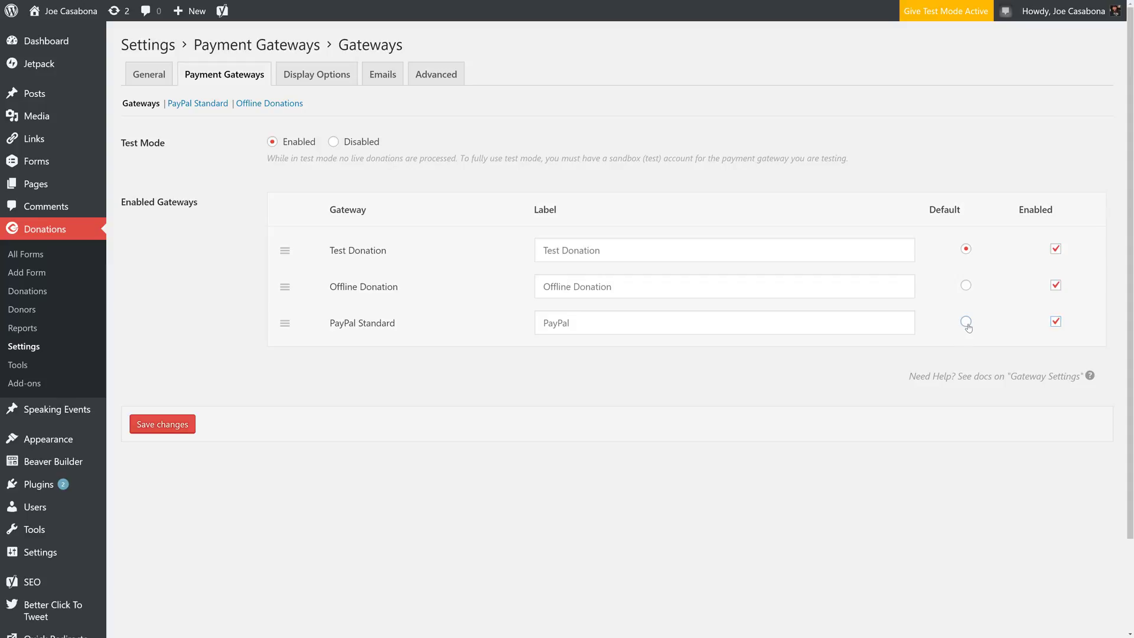
{"action": "left_click", "coordinate": [1055, 250]}
{"action": "left_click", "coordinate": [1056, 286]}
{"action": "left_click", "coordinate": [333, 143]}
{"action": "left_click", "coordinate": [183, 426]}
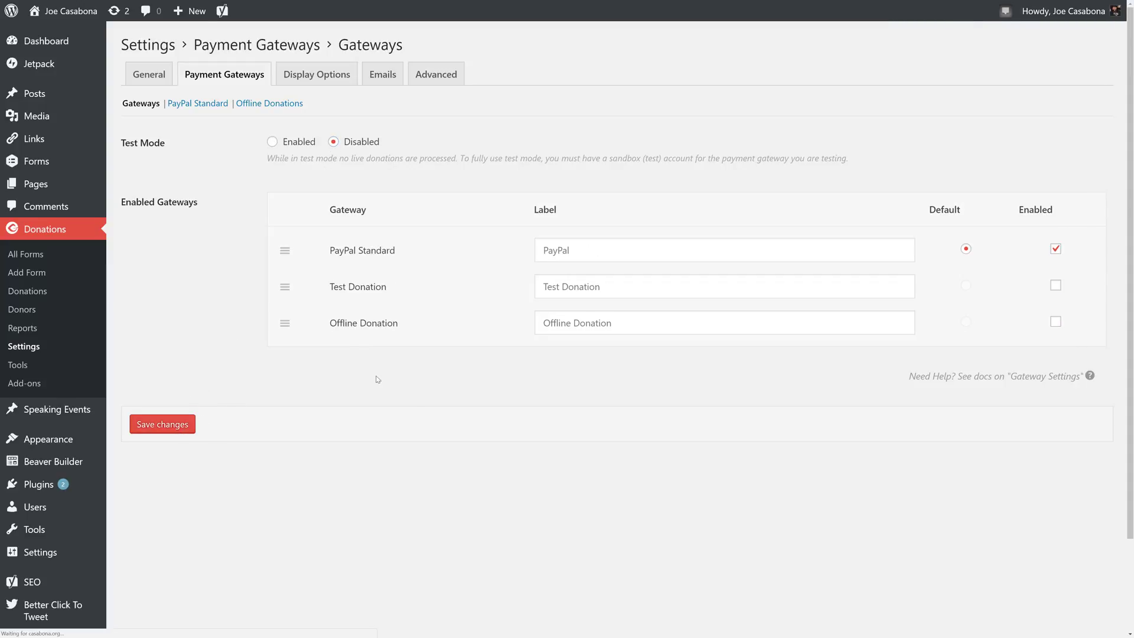
- In PayPal Standard settings, enter the PayPal account e-mail and choose Standard Transaction
{"action": "left_click", "coordinate": [211, 104]}
{"action": "left_click", "coordinate": [392, 138]}
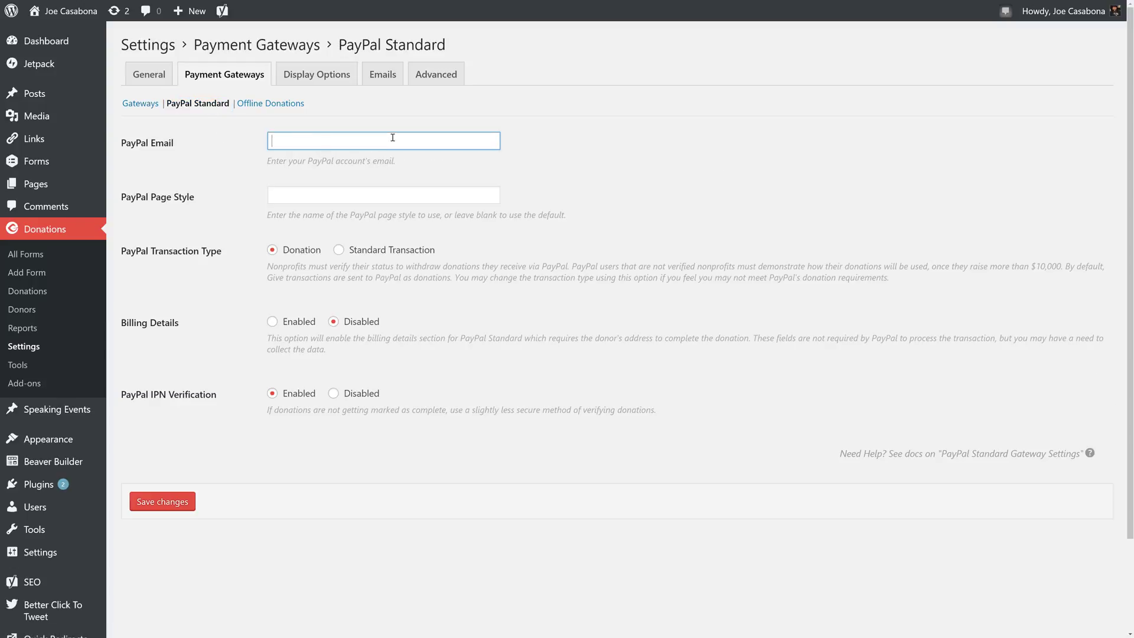
{"action": "left_click_drag", "start_coordinate": [555, 218], "coordinate": [401, 224]}
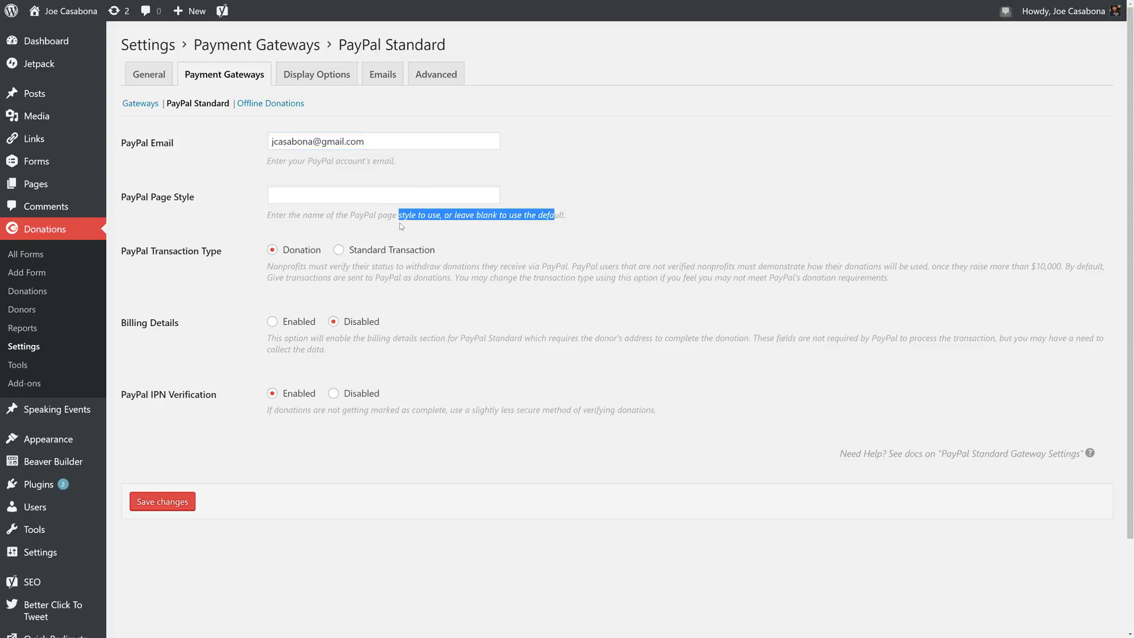
{"action": "left_click", "coordinate": [401, 226]}
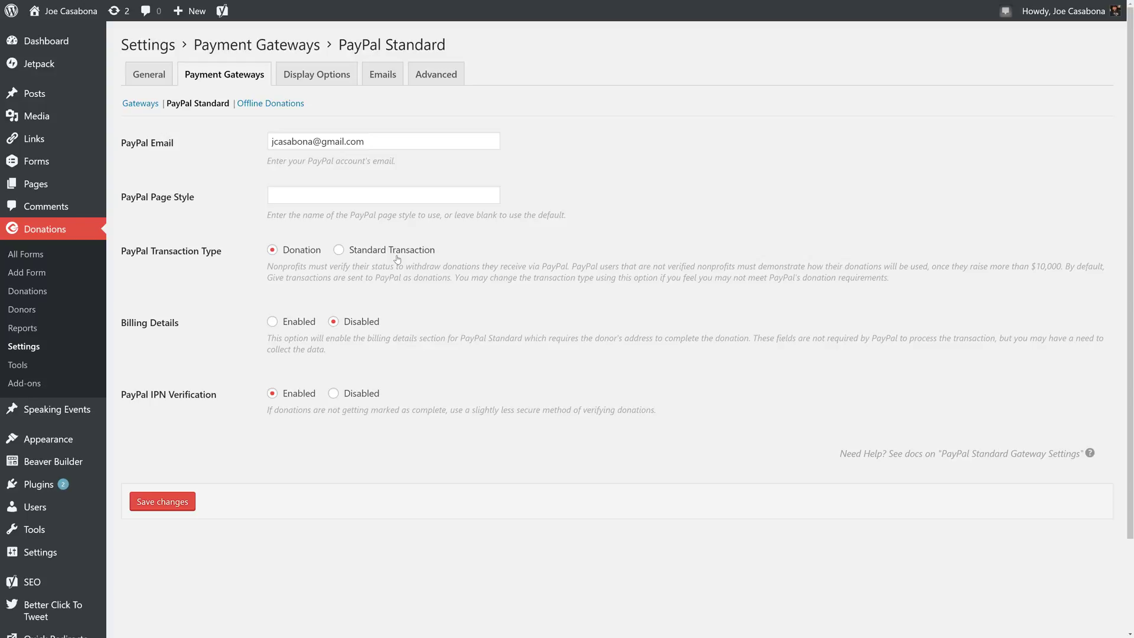
{"action": "left_click", "coordinate": [368, 258]}
- Save the PayPal Standard settings and bring up the New Donation email notification settings
{"action": "left_click", "coordinate": [188, 502]}
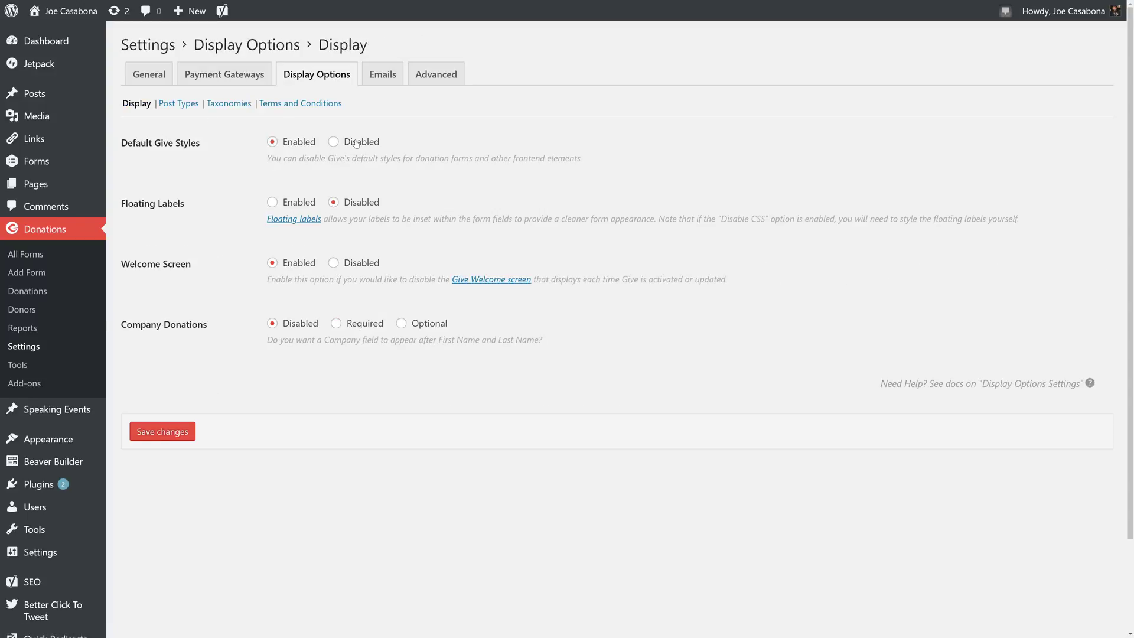
{"action": "left_click", "coordinate": [384, 75]}
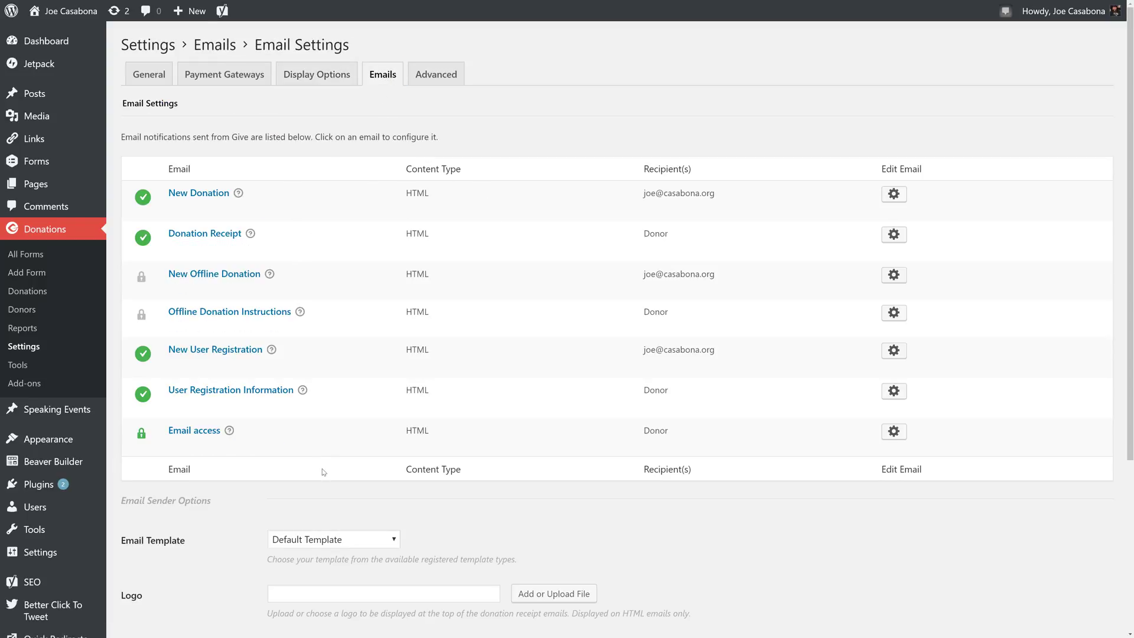
{"action": "left_click", "coordinate": [204, 193]}
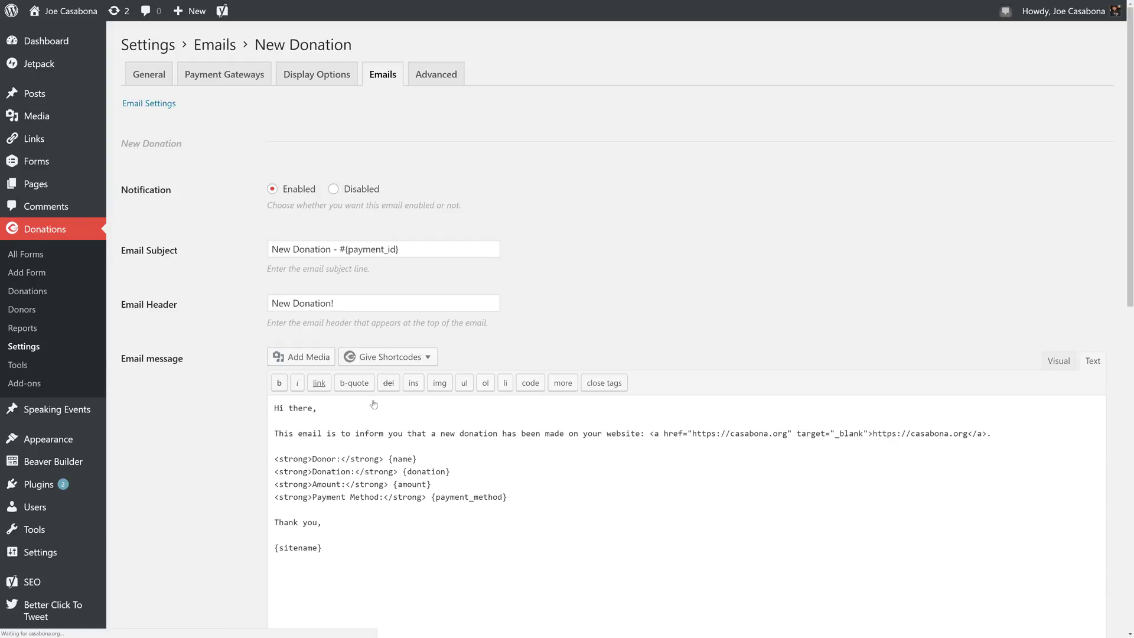
{"action": "scroll", "coordinate": [378, 413], "scroll_direction": "down", "scroll_amount": 2}
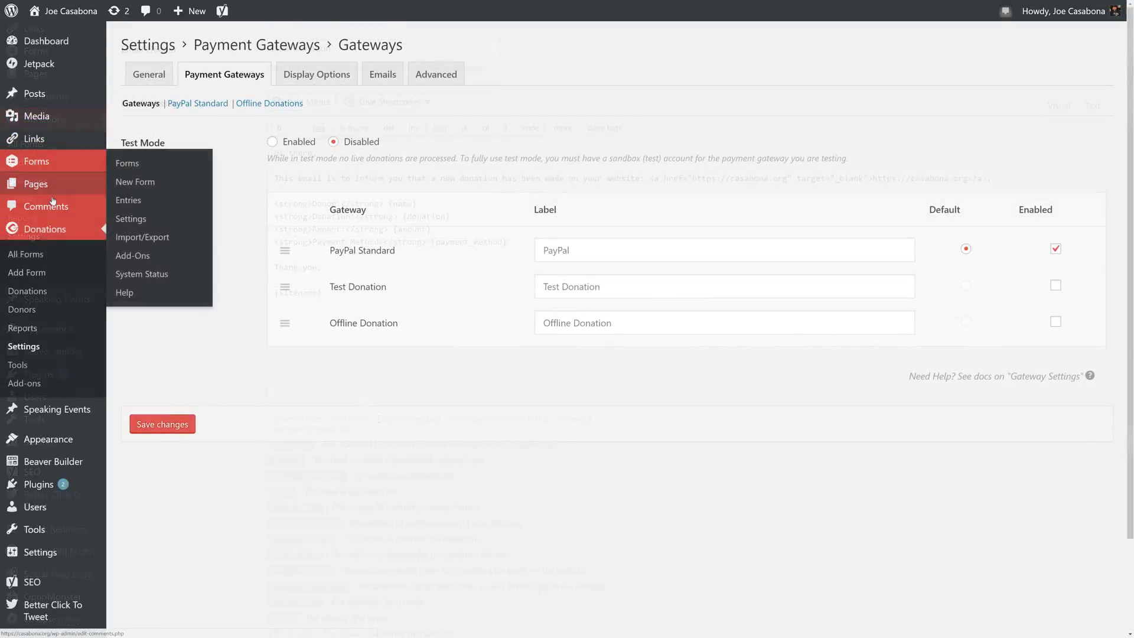
- Create a new page titled 'Buy Me Coffee' with the $4-coffee appeal paragraph, bolding the $3,000 goal
{"action": "mouse_move", "coordinate": [94, 186]}
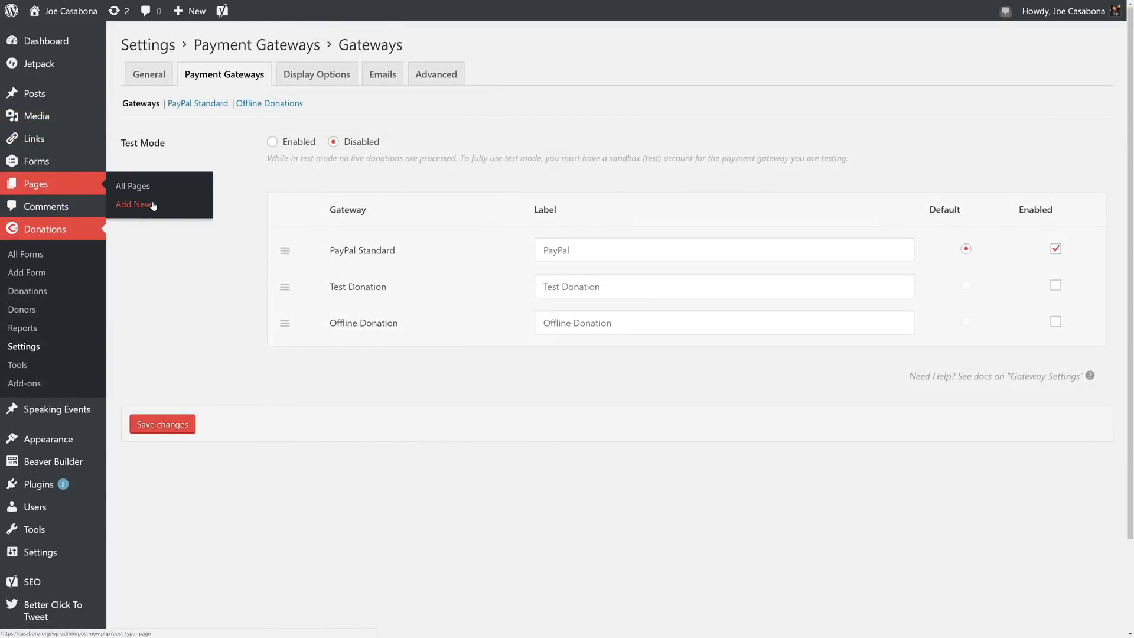
{"action": "left_click", "coordinate": [153, 205]}
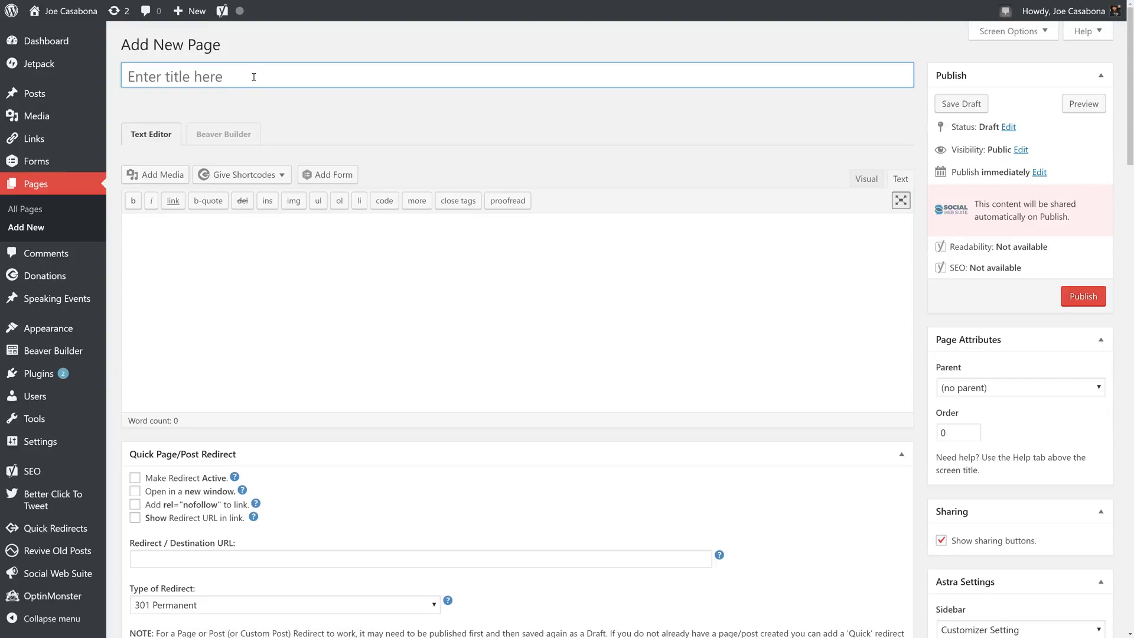
{"action": "type", "text": "Buy Me Coffe"}
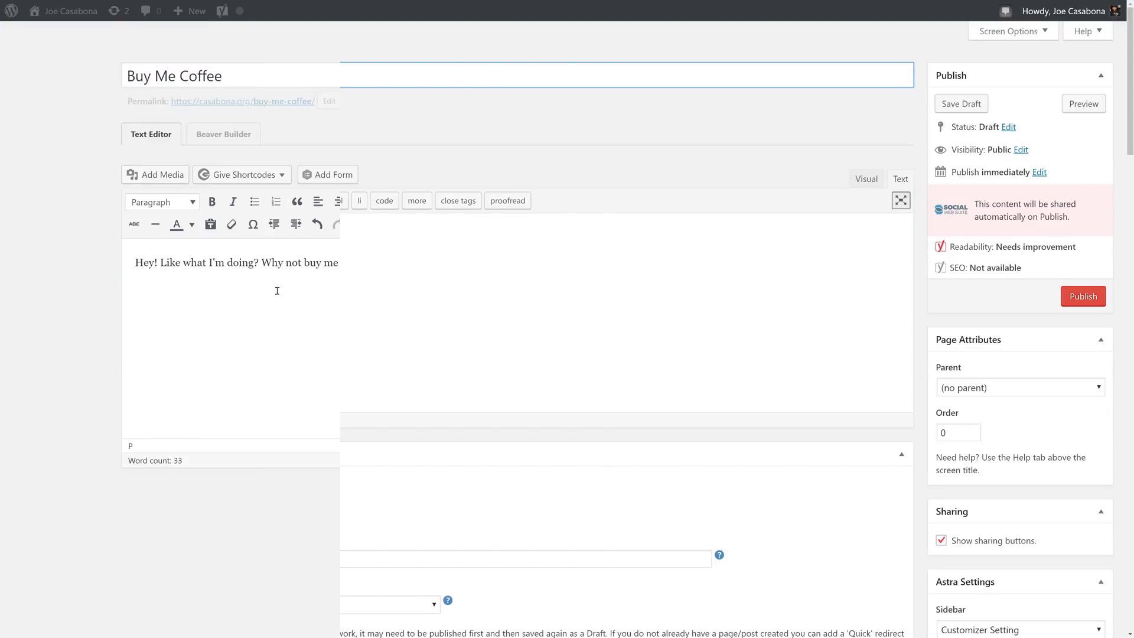
{"action": "type", "text": "a cup of coffee - it's only $4! You can see my goal is $3,000. That will pay for all of the coffee I drink for 1 year."}
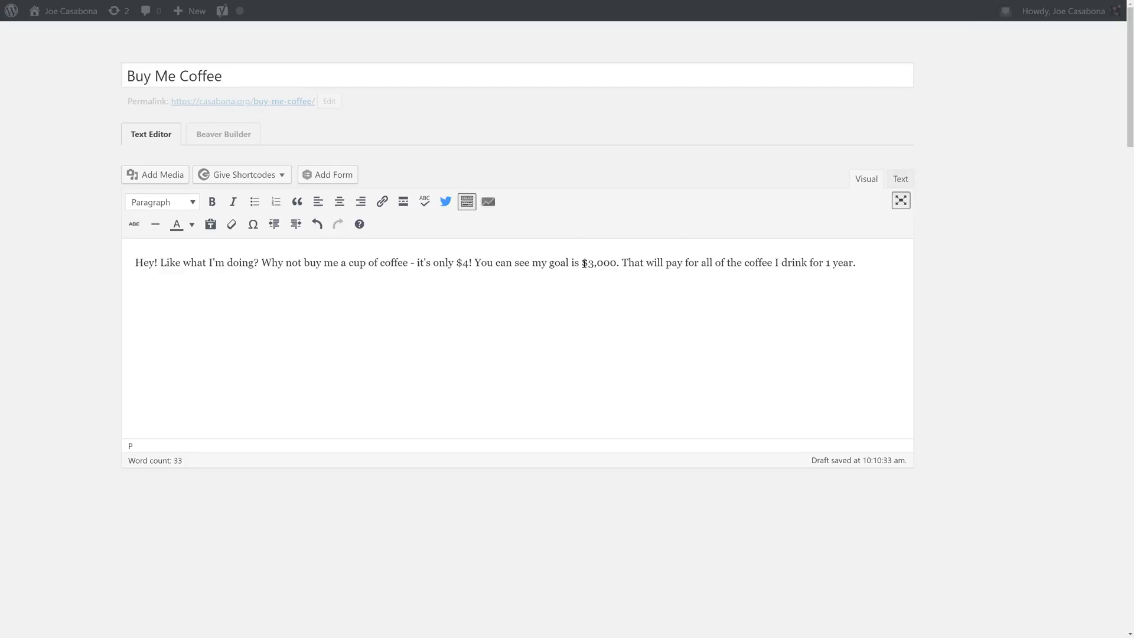
{"action": "left_click_drag", "start_coordinate": [583, 264], "coordinate": [617, 263]}
{"action": "key", "text": "ctrl+b"}
{"action": "left_click", "coordinate": [735, 313]}
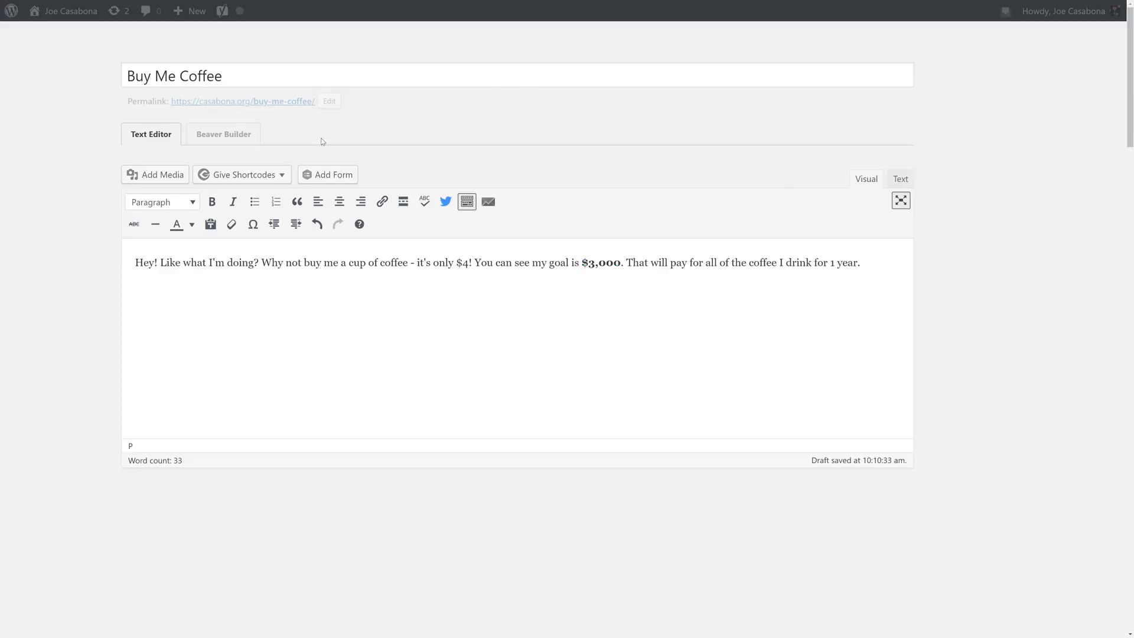
- Start inserting a Give donation form shortcode and select the Buy Me Coffee form
{"action": "left_click", "coordinate": [275, 174]}
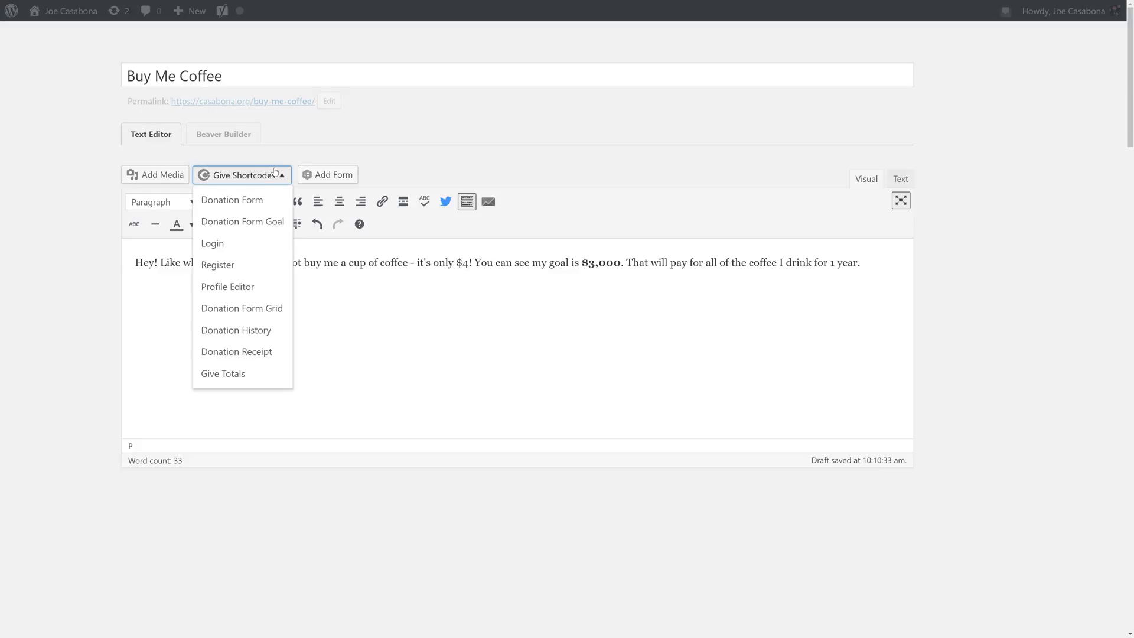
{"action": "left_click", "coordinate": [244, 202]}
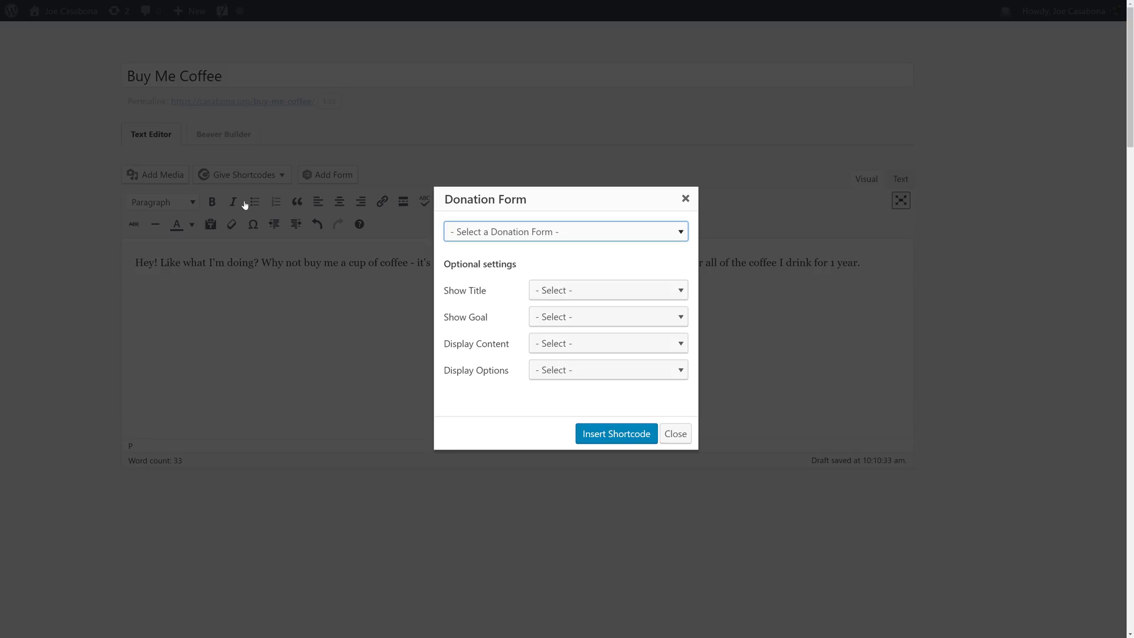
{"action": "left_click", "coordinate": [476, 232]}
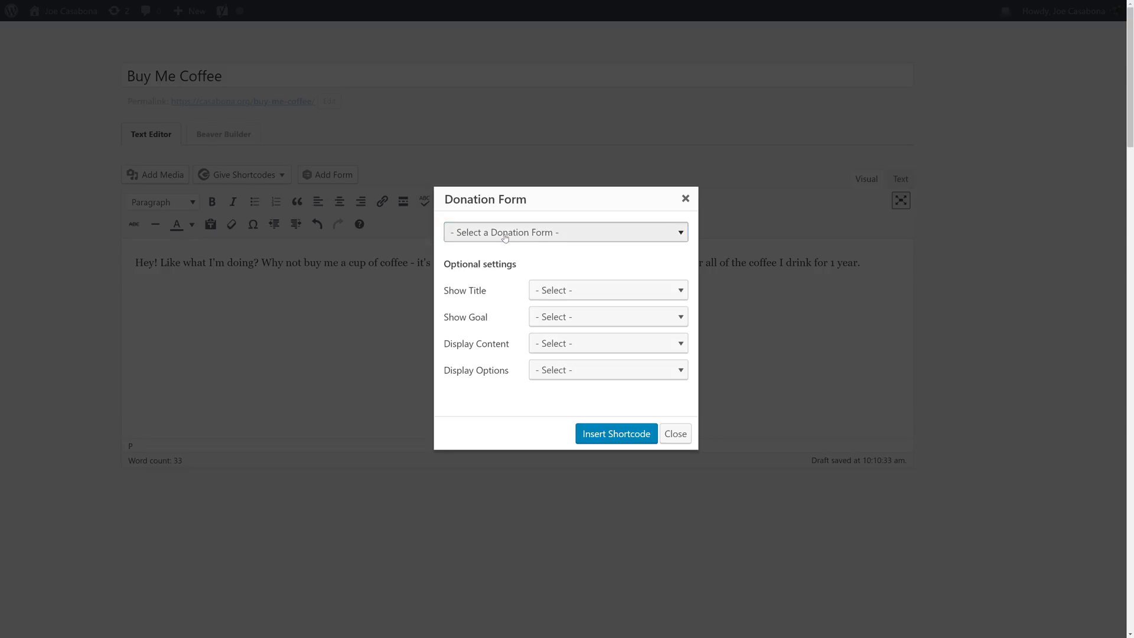
{"action": "left_click", "coordinate": [509, 277]}
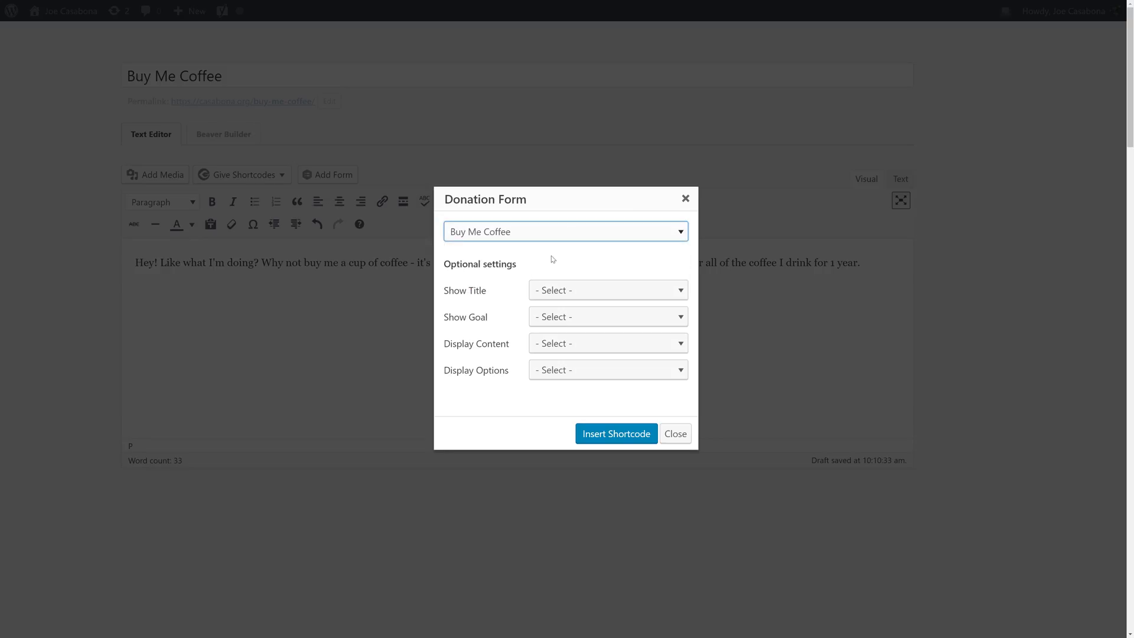
- Set Show Title to Hide, Display Content to No Content, Display Options to All Fields, and insert it
{"action": "left_click", "coordinate": [567, 293]}
{"action": "left_click", "coordinate": [565, 360]}
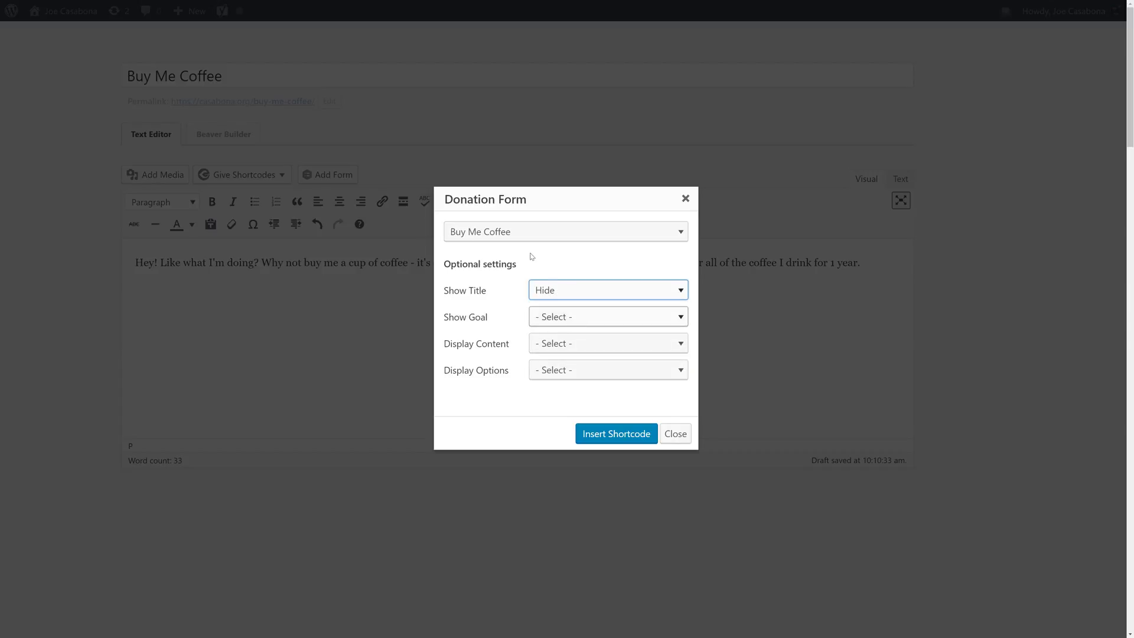
{"action": "left_click", "coordinate": [558, 346]}
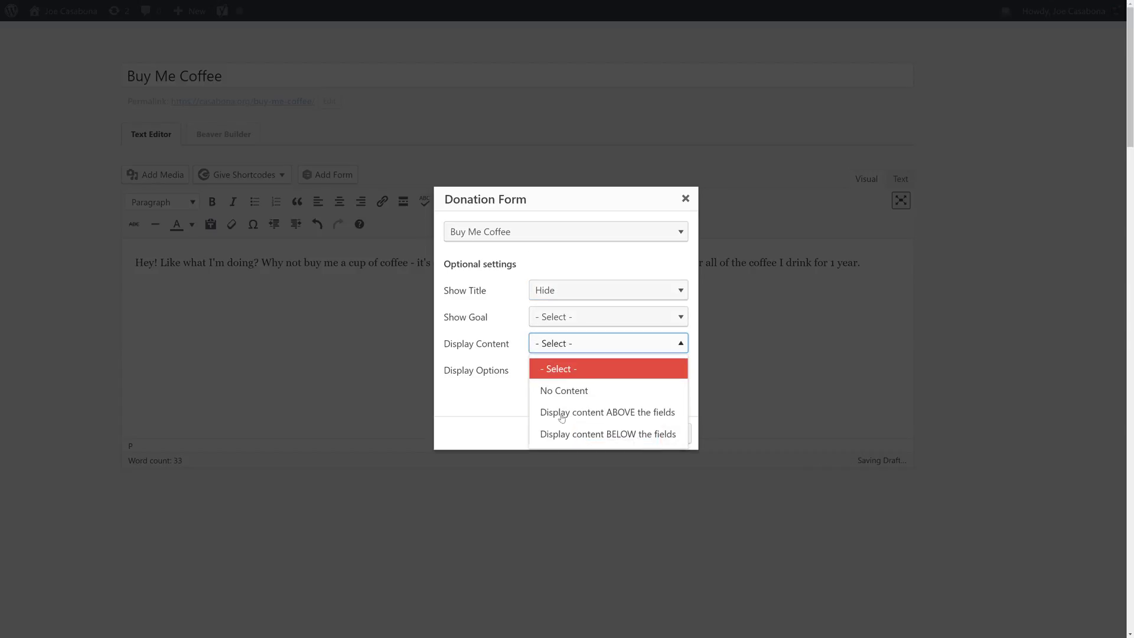
{"action": "left_click", "coordinate": [571, 400]}
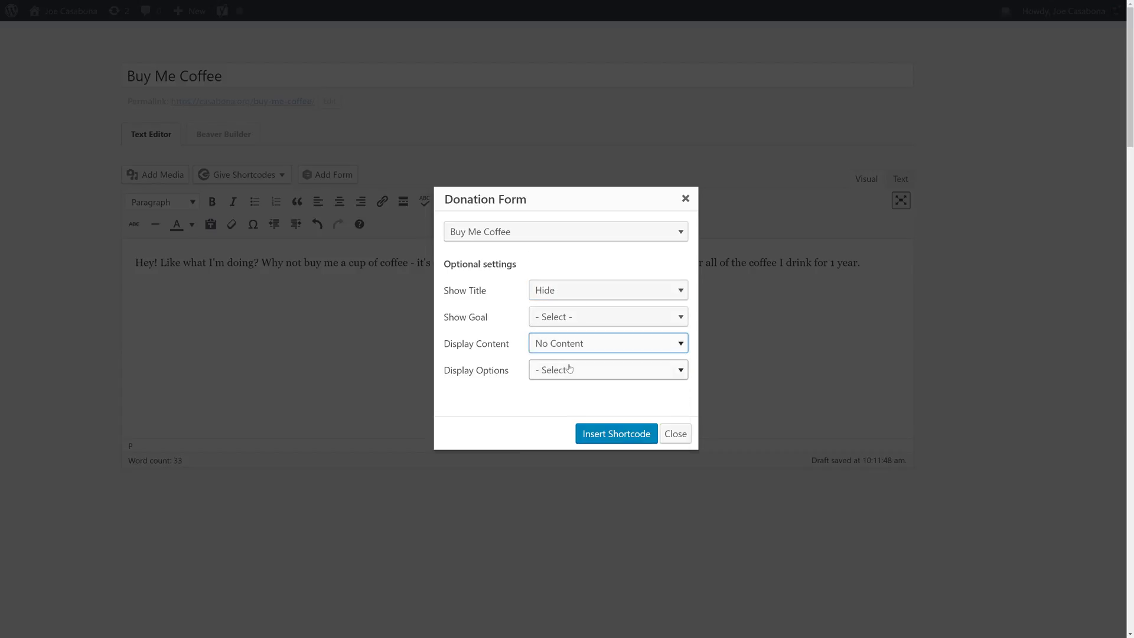
{"action": "left_click", "coordinate": [556, 371]}
{"action": "left_click", "coordinate": [505, 418]}
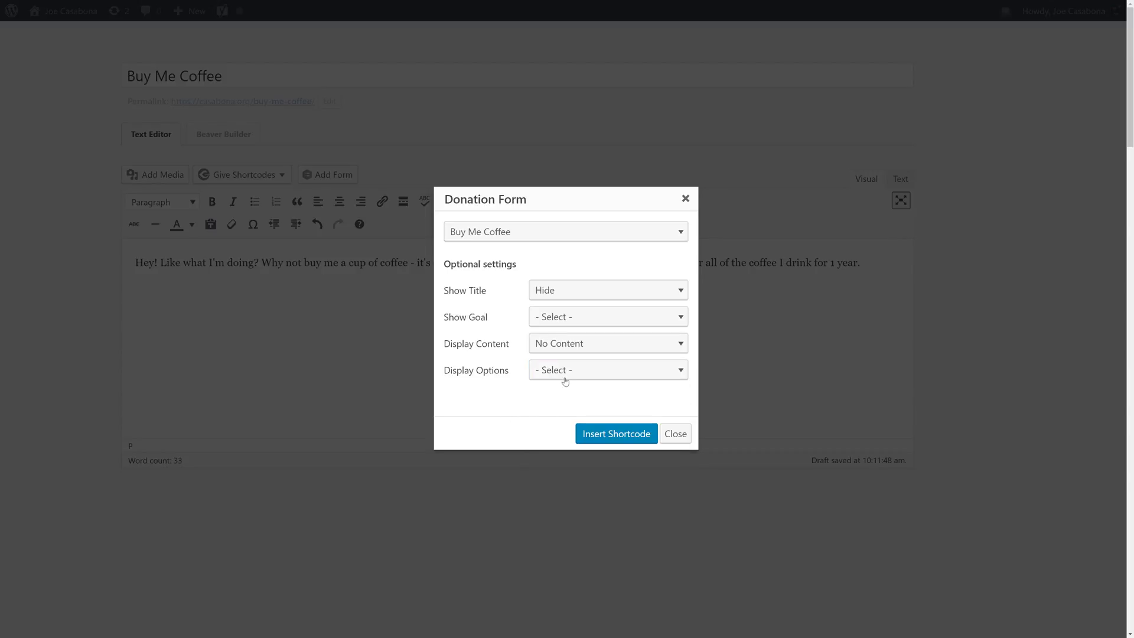
{"action": "left_click", "coordinate": [566, 374]}
{"action": "left_click", "coordinate": [558, 417]}
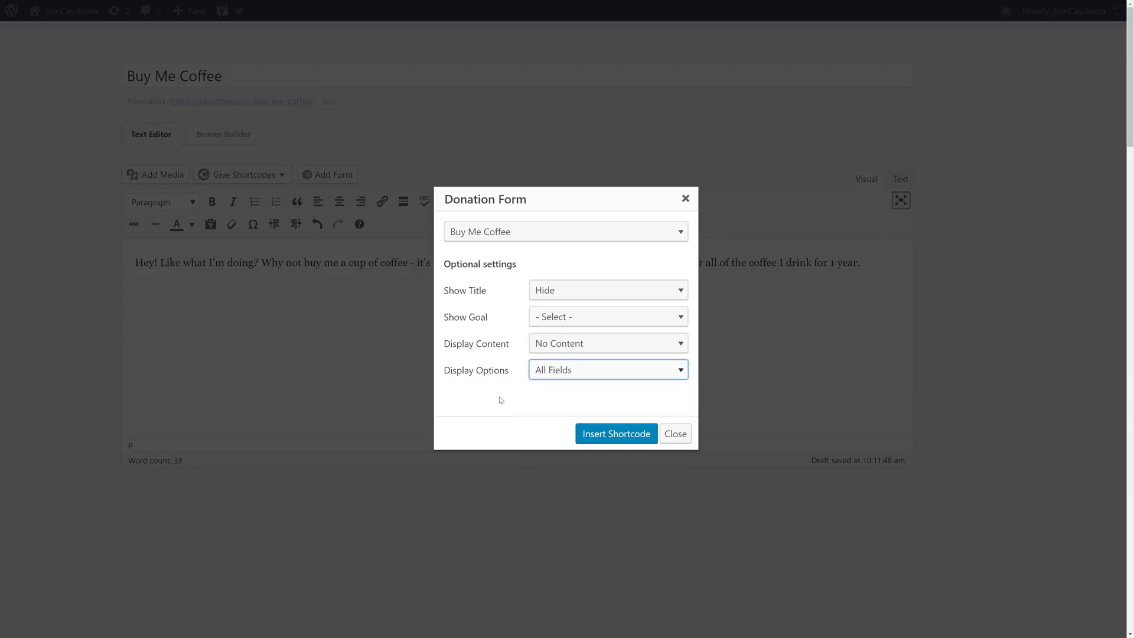
{"action": "left_click", "coordinate": [597, 434]}
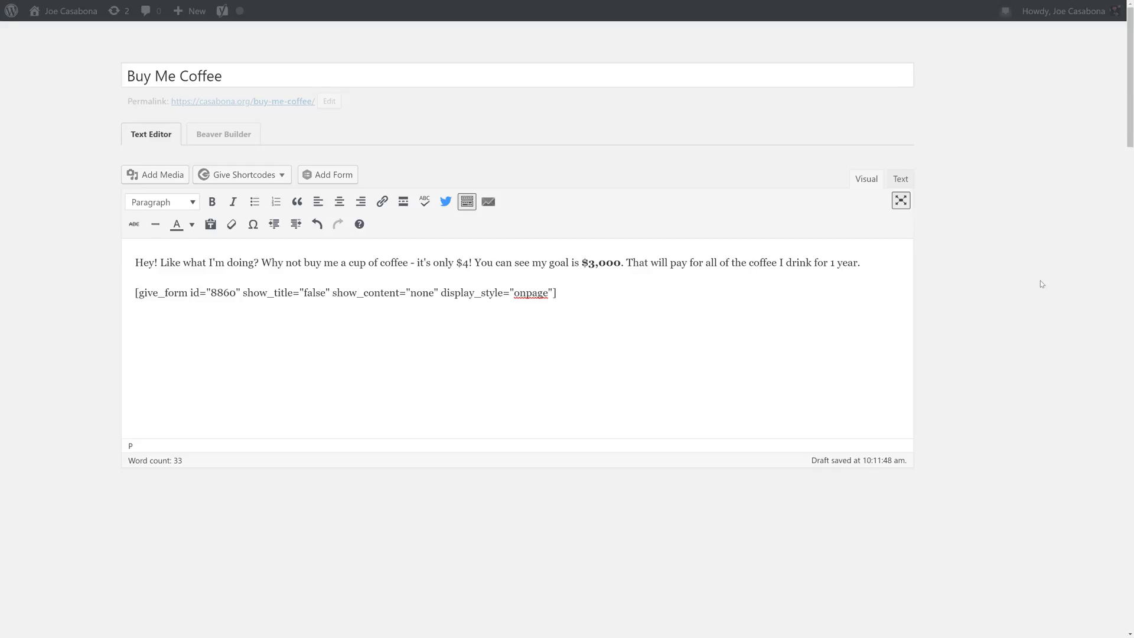
{"action": "mouse_move", "coordinate": [1041, 284]}
{"action": "scroll", "coordinate": [969, 434], "scroll_direction": "down", "scroll_amount": 3}
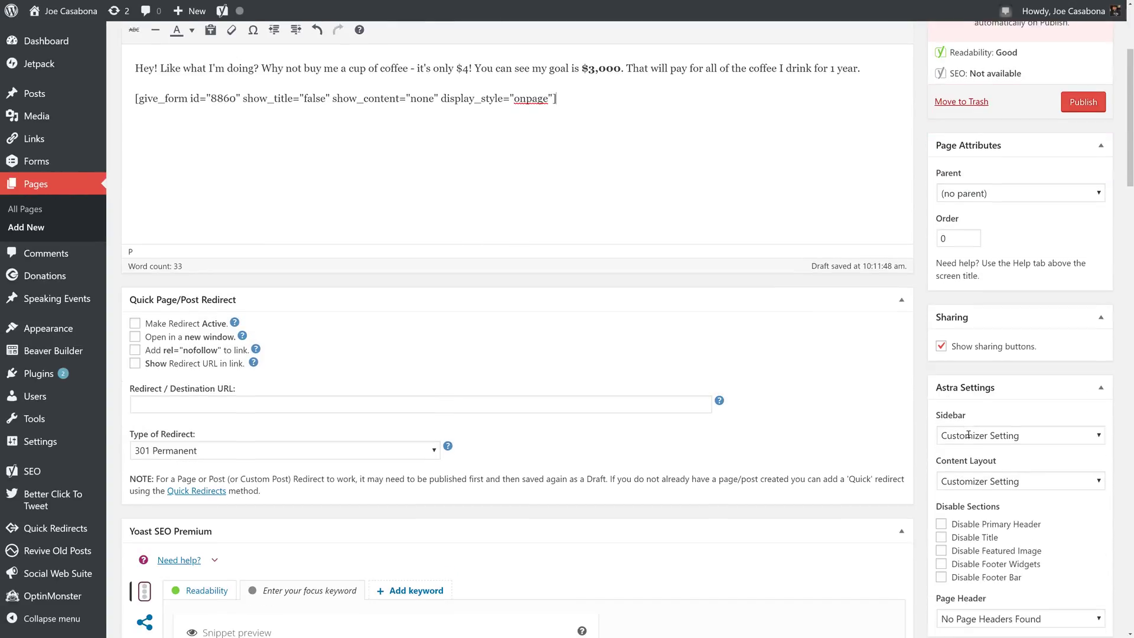
{"action": "scroll", "coordinate": [974, 453], "scroll_direction": "up", "scroll_amount": 3}
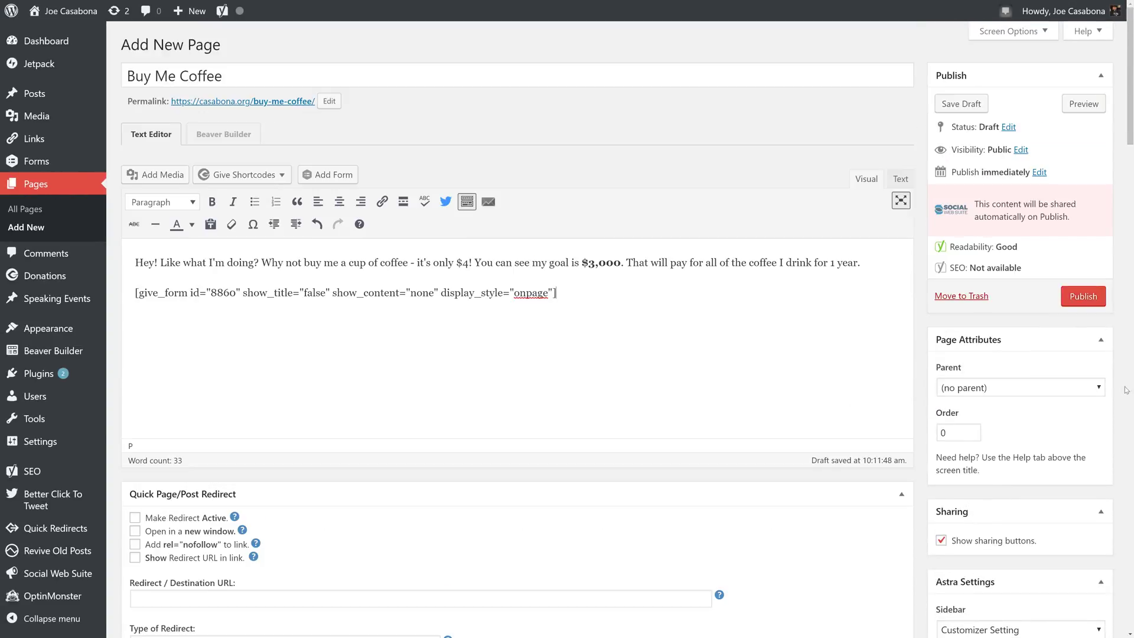
- Publish the Buy Me Coffee page and scroll through its live donation form and goal progress
{"action": "left_click", "coordinate": [1085, 297]}
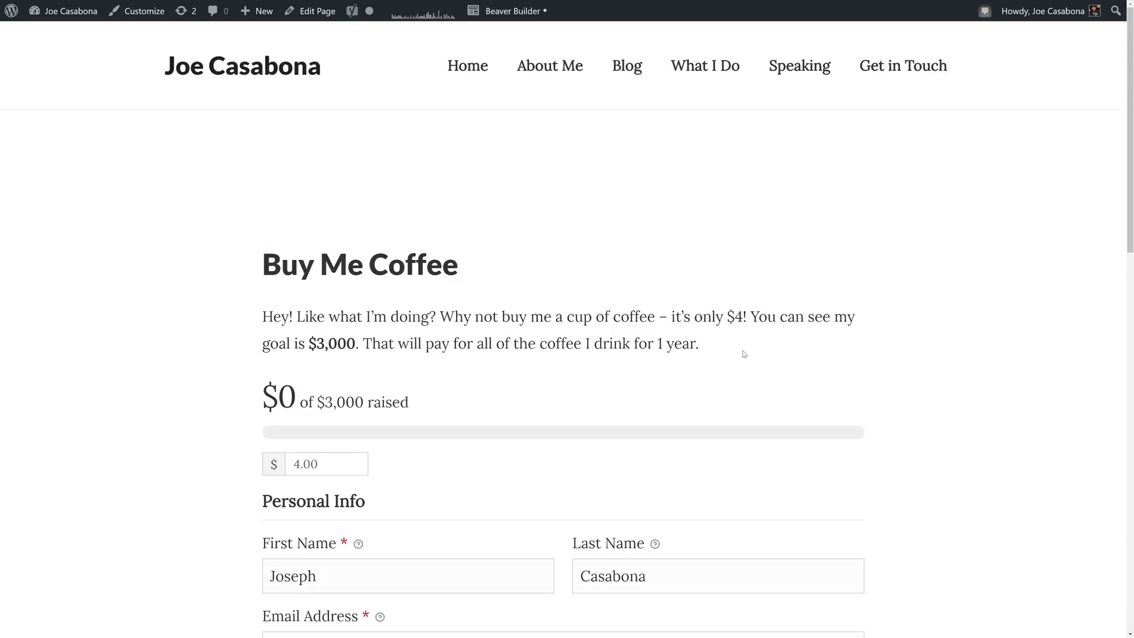
{"action": "scroll", "coordinate": [742, 354], "scroll_direction": "down", "scroll_amount": 2}
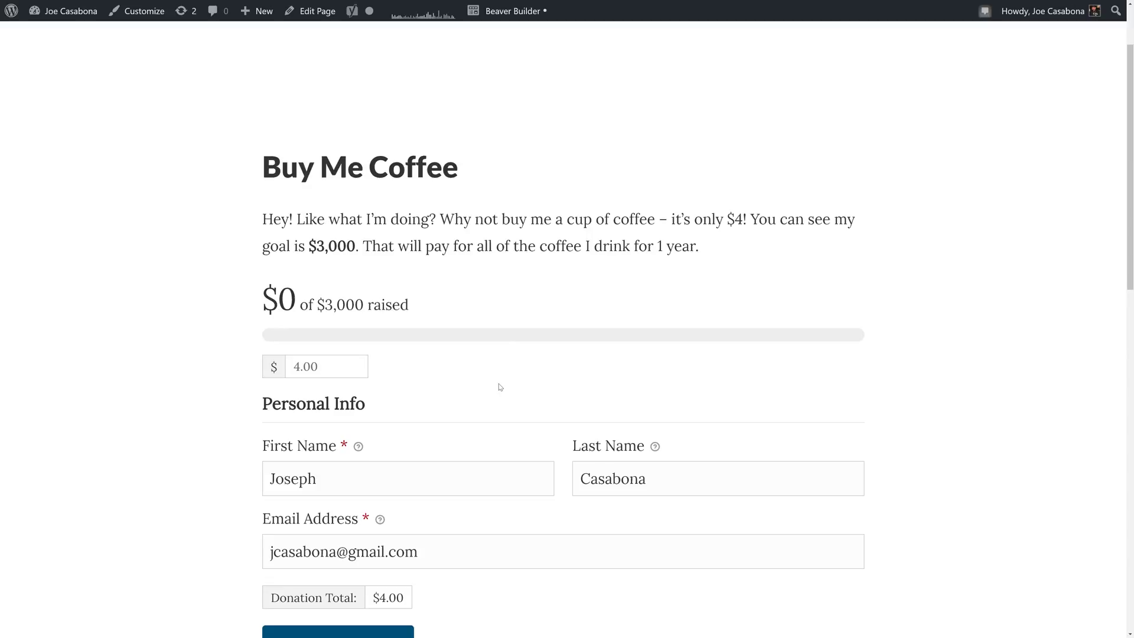
{"action": "scroll", "coordinate": [431, 373], "scroll_direction": "down", "scroll_amount": 8}
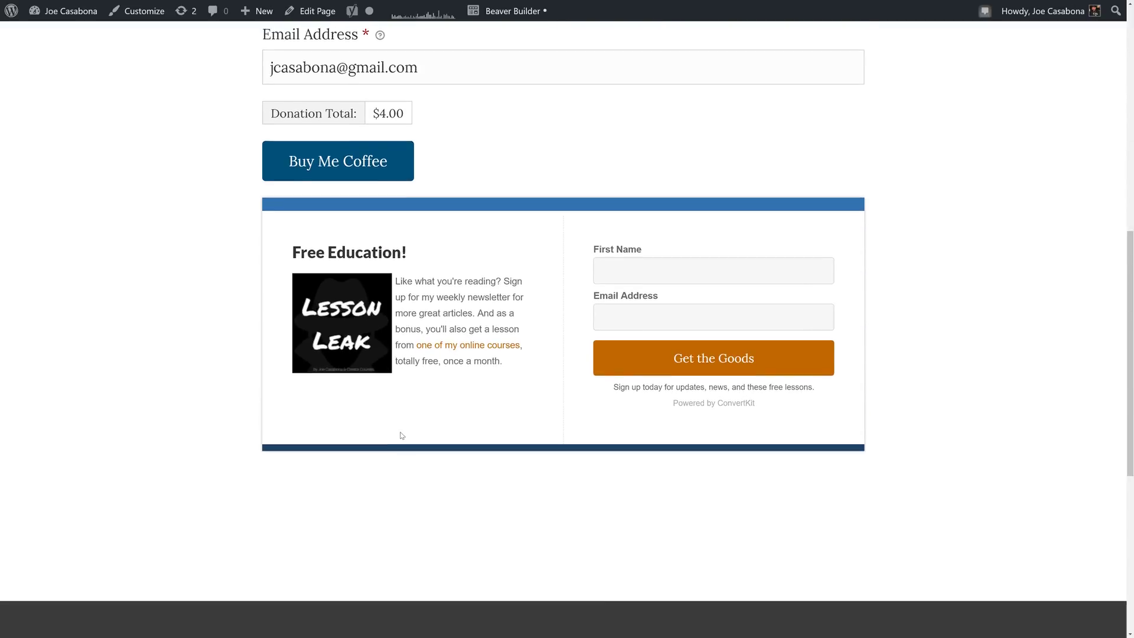
{"action": "scroll", "coordinate": [458, 416], "scroll_direction": "down", "scroll_amount": 3}
{"action": "scroll", "coordinate": [552, 352], "scroll_direction": "up", "scroll_amount": 6}
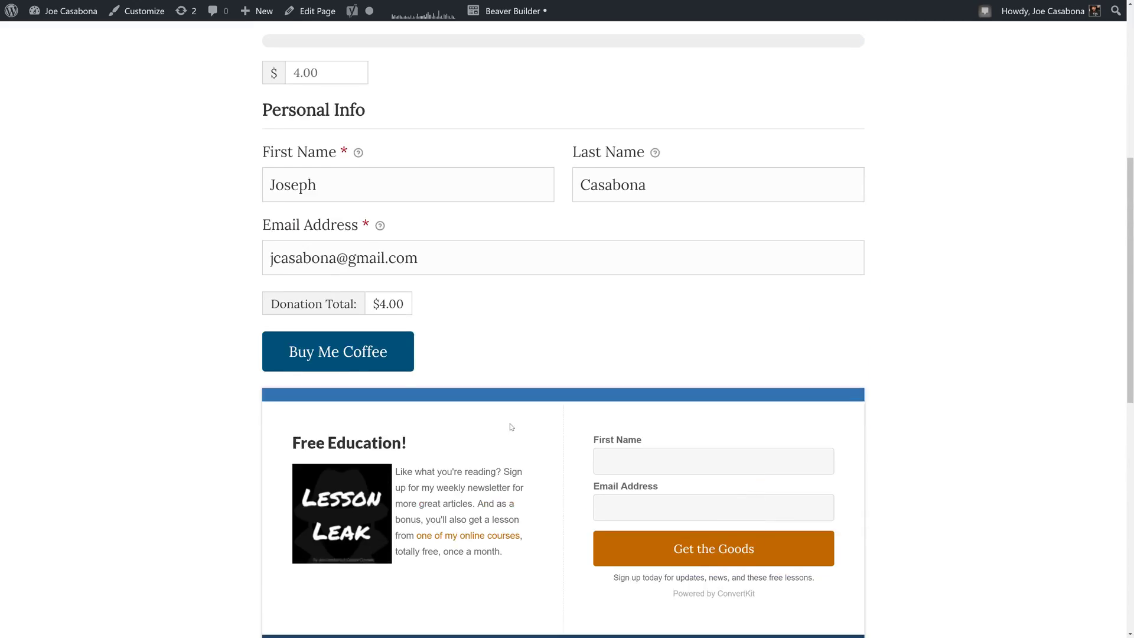
{"action": "scroll", "coordinate": [511, 426], "scroll_direction": "up", "scroll_amount": 7}
- Set the page's ConvertKit form to None and update the published Buy Me Coffee page
{"action": "left_click", "coordinate": [314, 21]}
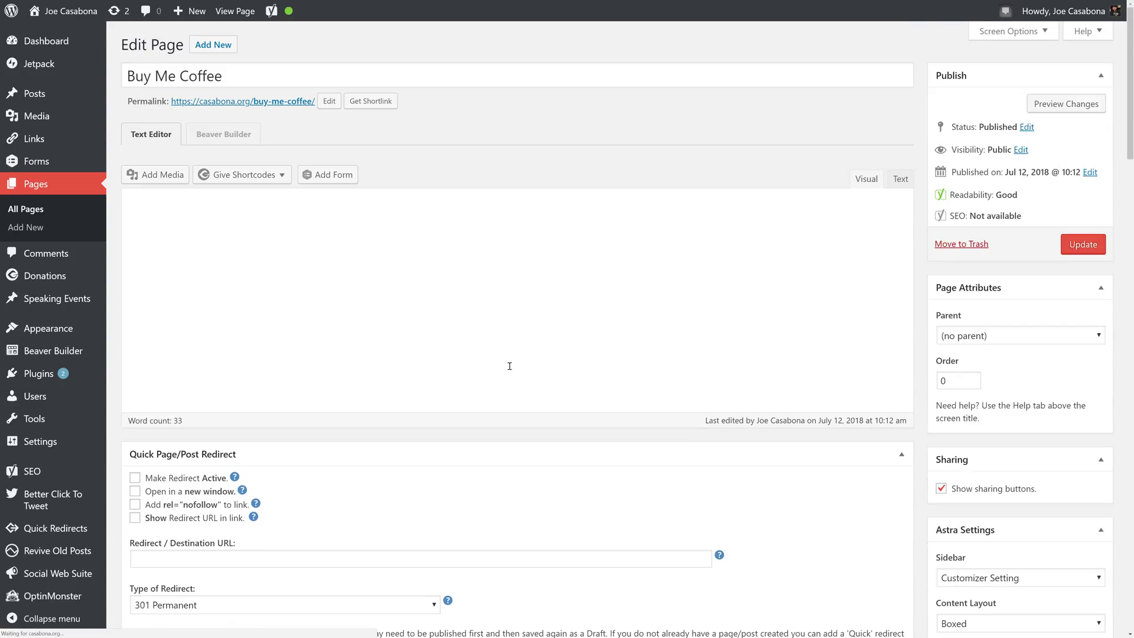
{"action": "scroll", "coordinate": [509, 366], "scroll_direction": "down", "scroll_amount": 12}
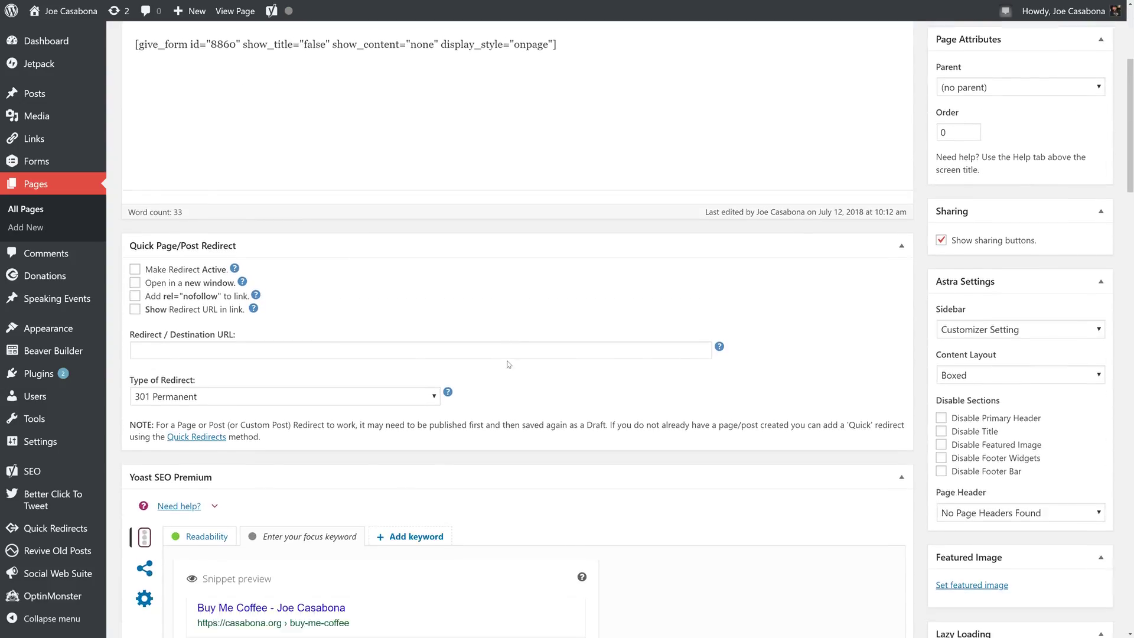
{"action": "scroll", "coordinate": [509, 365], "scroll_direction": "down", "scroll_amount": 20}
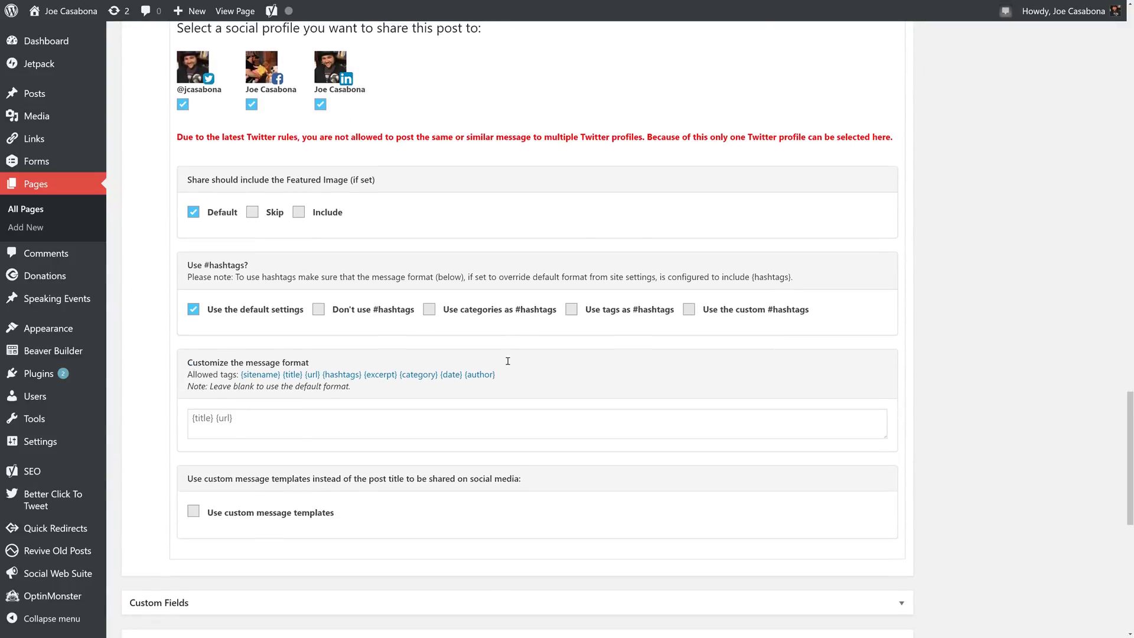
{"action": "left_click", "coordinate": [355, 411]}
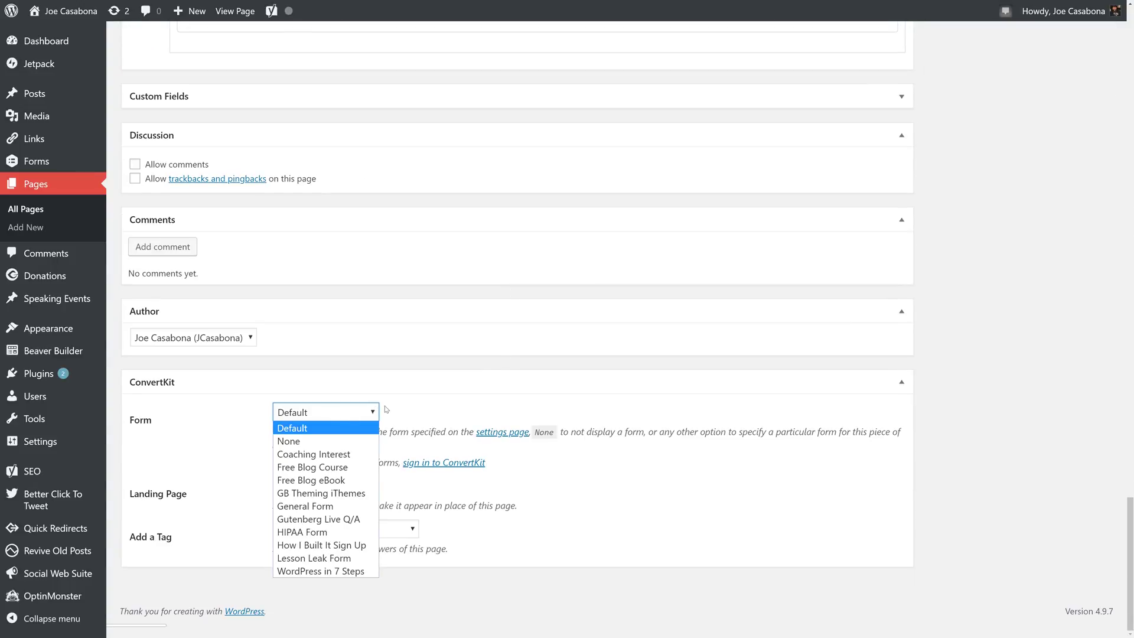
{"action": "left_click", "coordinate": [295, 440]}
{"action": "scroll", "coordinate": [789, 549], "scroll_direction": "up", "scroll_amount": 3}
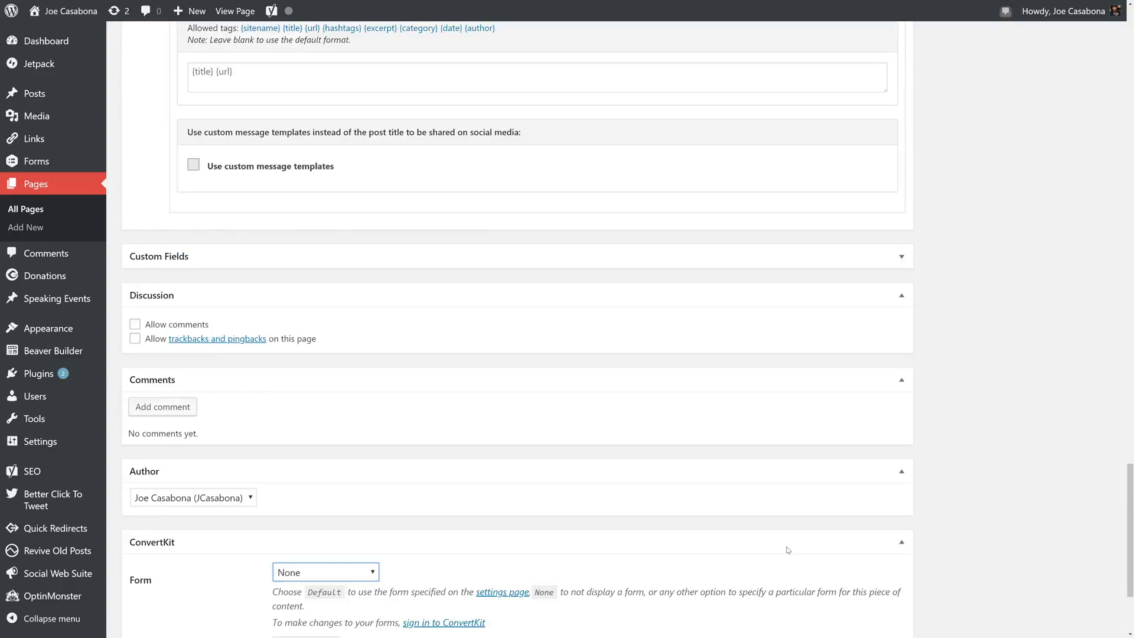
{"action": "scroll", "coordinate": [788, 550], "scroll_direction": "up", "scroll_amount": 15}
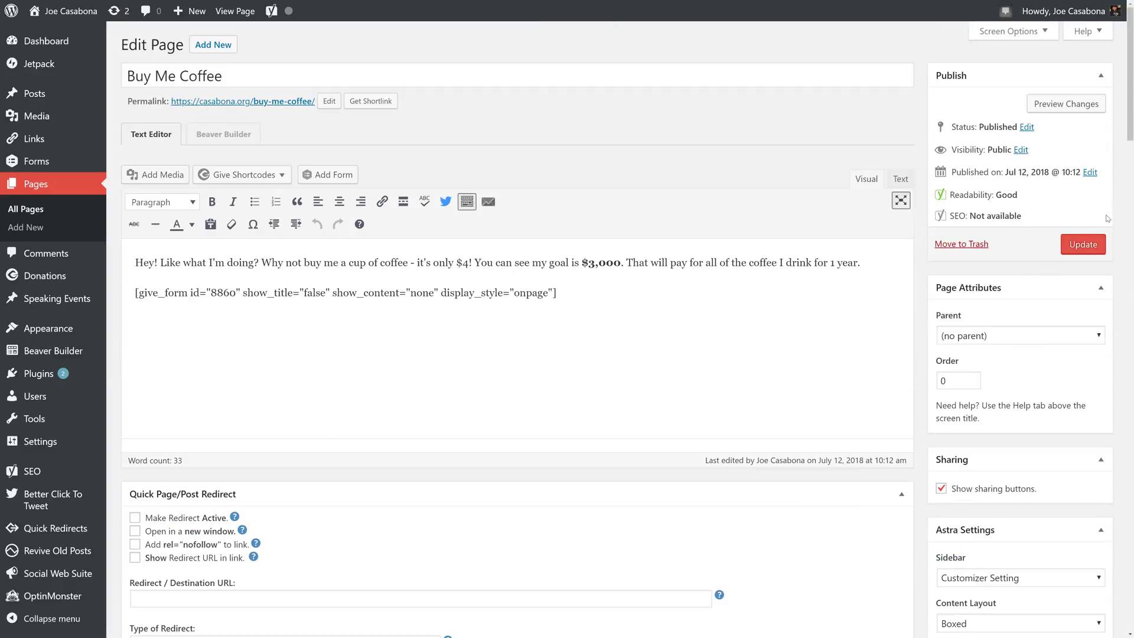
{"action": "left_click", "coordinate": [1085, 247]}
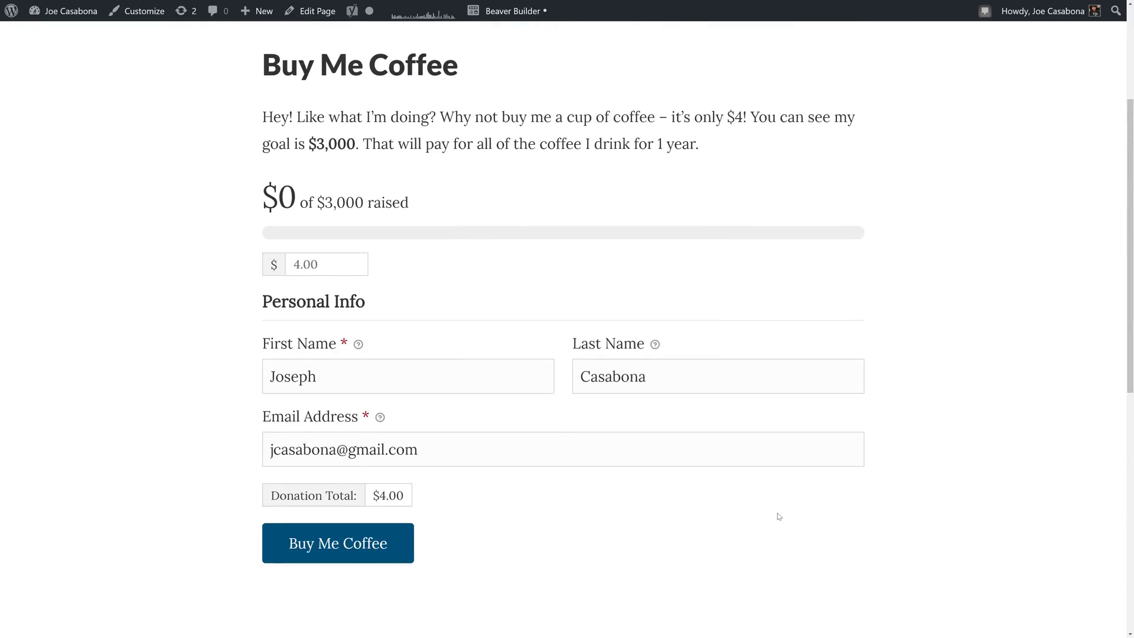
{"action": "scroll", "coordinate": [539, 552], "scroll_direction": "up", "scroll_amount": 3}
{"action": "scroll", "coordinate": [321, 565], "scroll_direction": "down", "scroll_amount": 4}
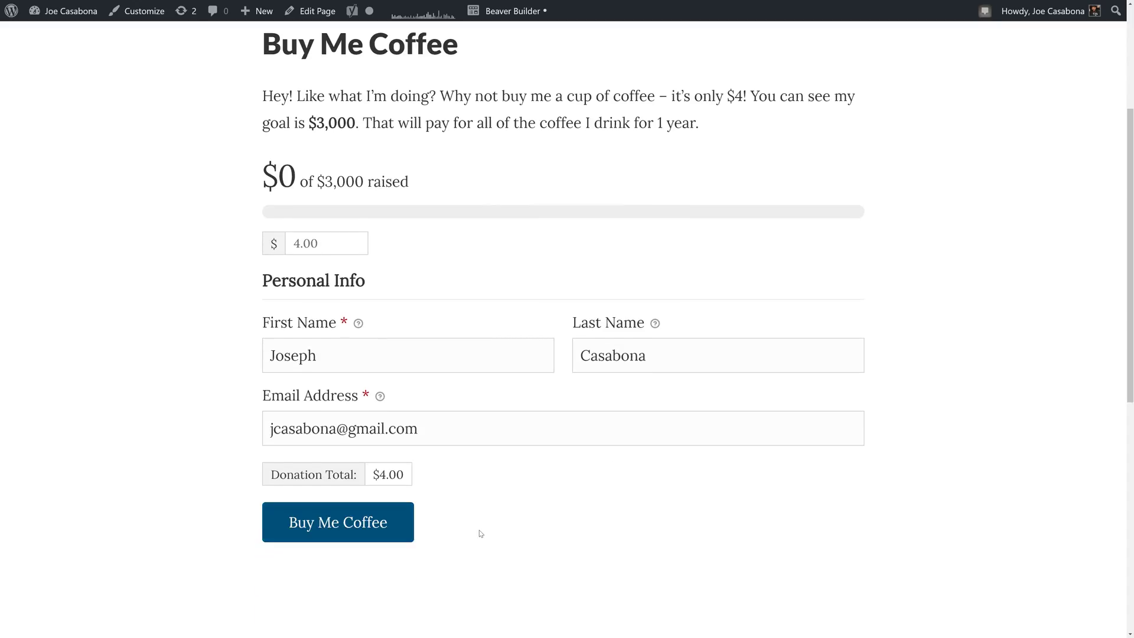
{"action": "scroll", "coordinate": [481, 534], "scroll_direction": "up", "scroll_amount": 4}
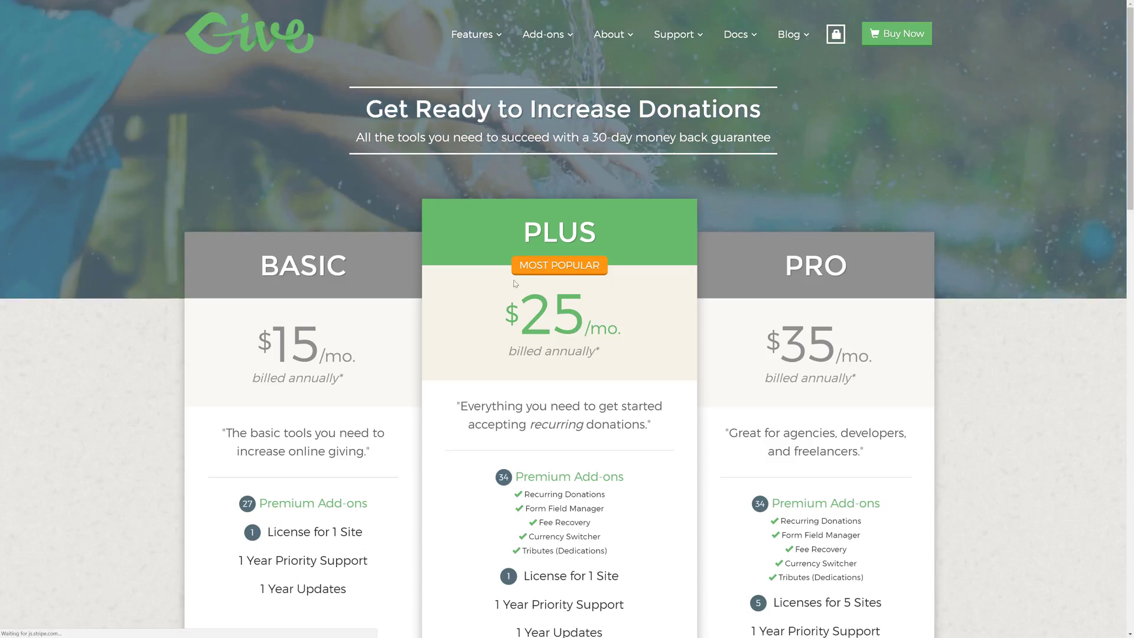
- Go to GiveWP's GIVE ADD-ONS page and scroll up to the top of the add-on listing
{"action": "scroll", "coordinate": [515, 284], "scroll_direction": "down", "scroll_amount": 8}
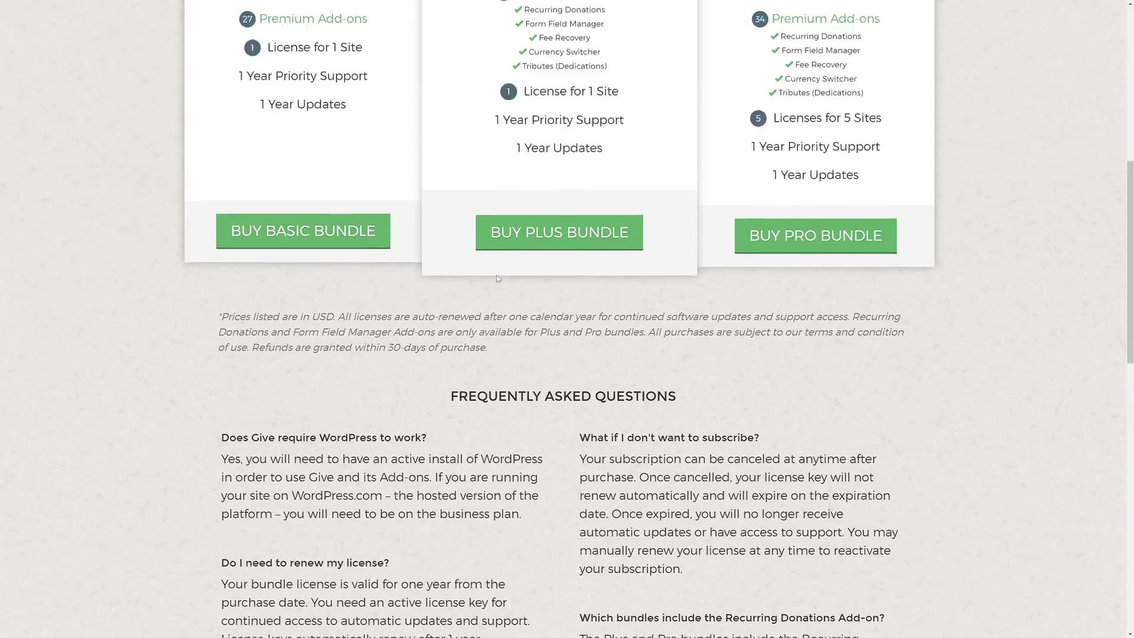
{"action": "scroll", "coordinate": [498, 278], "scroll_direction": "up", "scroll_amount": 8}
{"action": "mouse_move", "coordinate": [556, 37]}
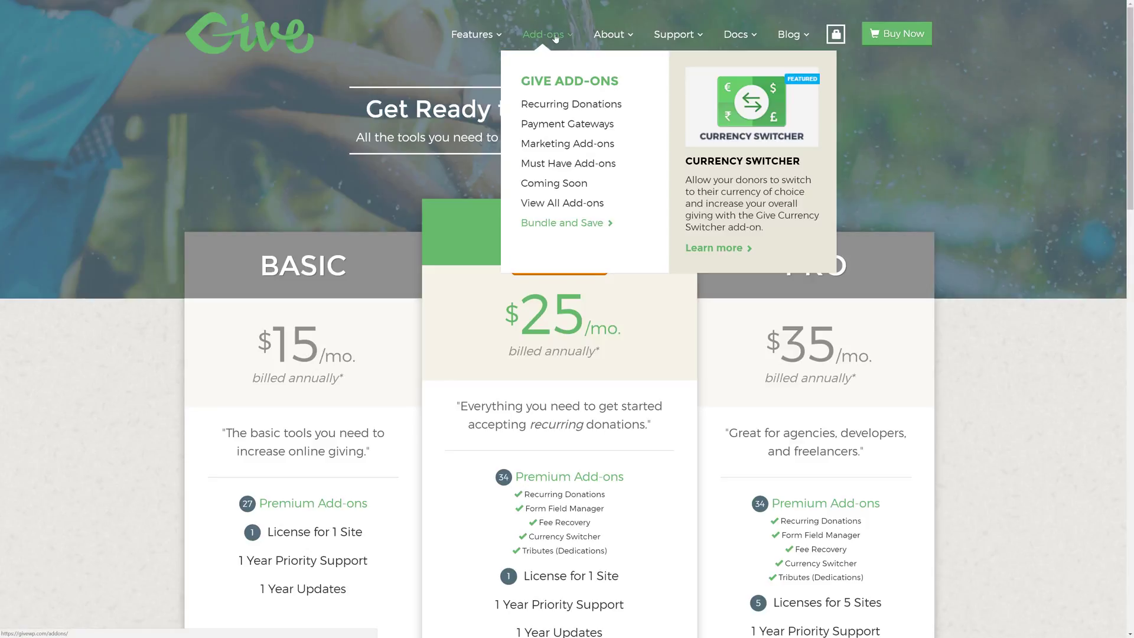
{"action": "left_click", "coordinate": [554, 81]}
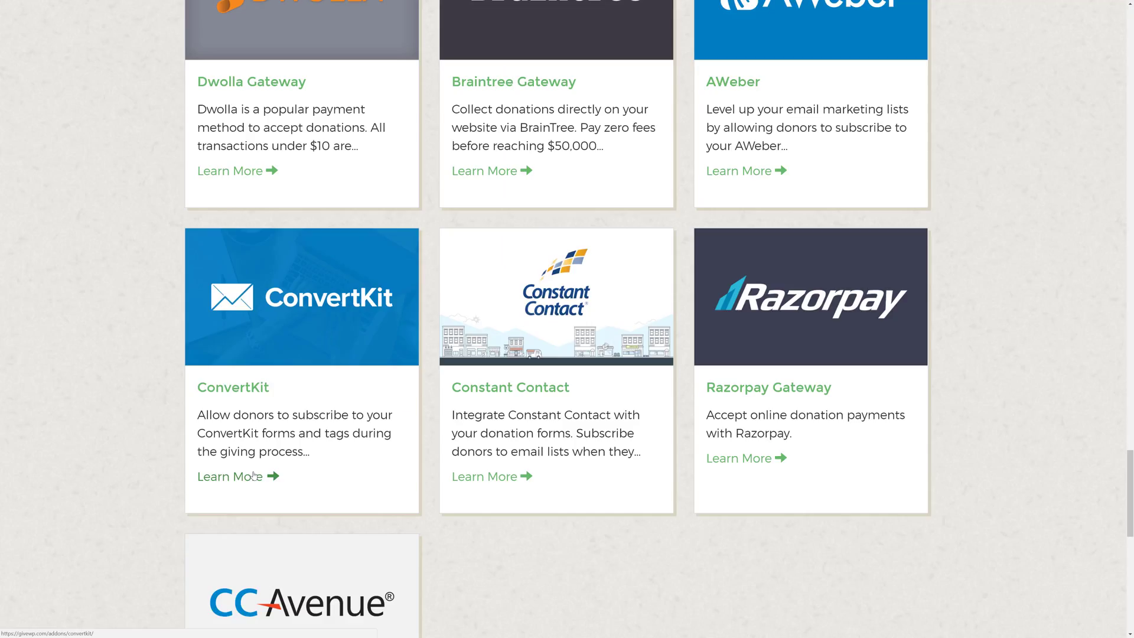
{"action": "scroll", "coordinate": [224, 484], "scroll_direction": "up", "scroll_amount": 11}
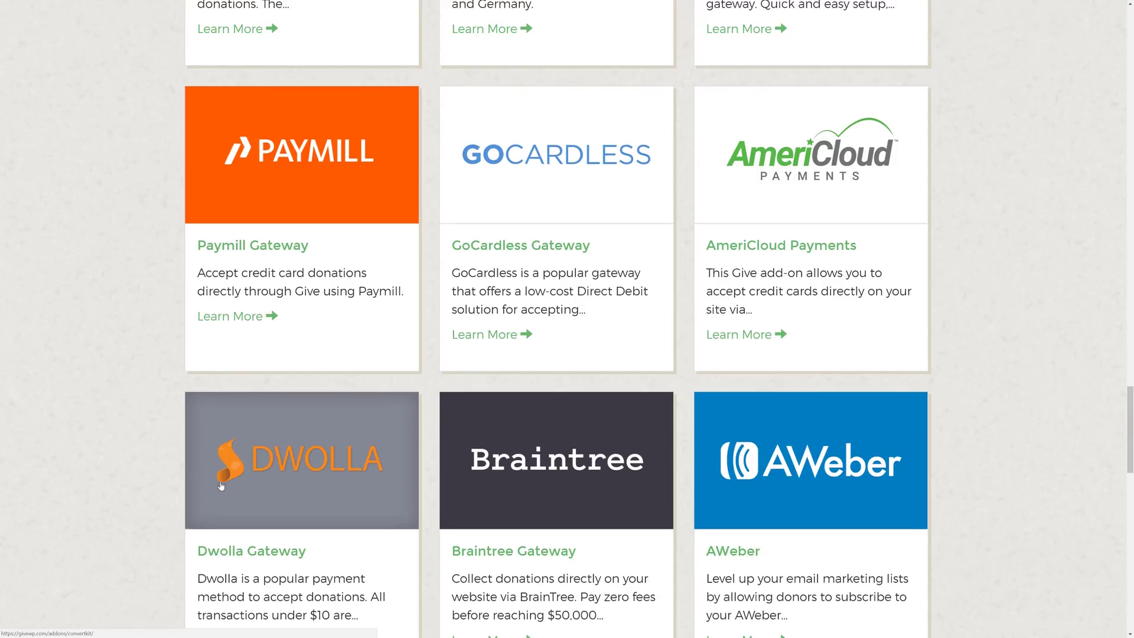
{"action": "scroll", "coordinate": [221, 485], "scroll_direction": "up", "scroll_amount": 20}
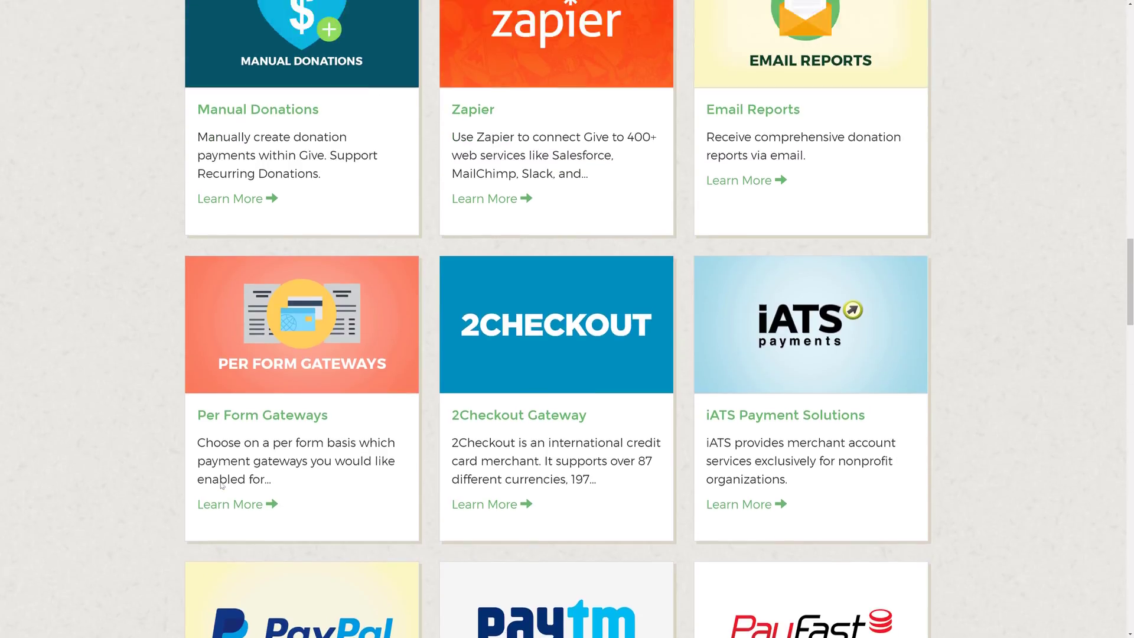
{"action": "scroll", "coordinate": [222, 486], "scroll_direction": "up", "scroll_amount": 17}
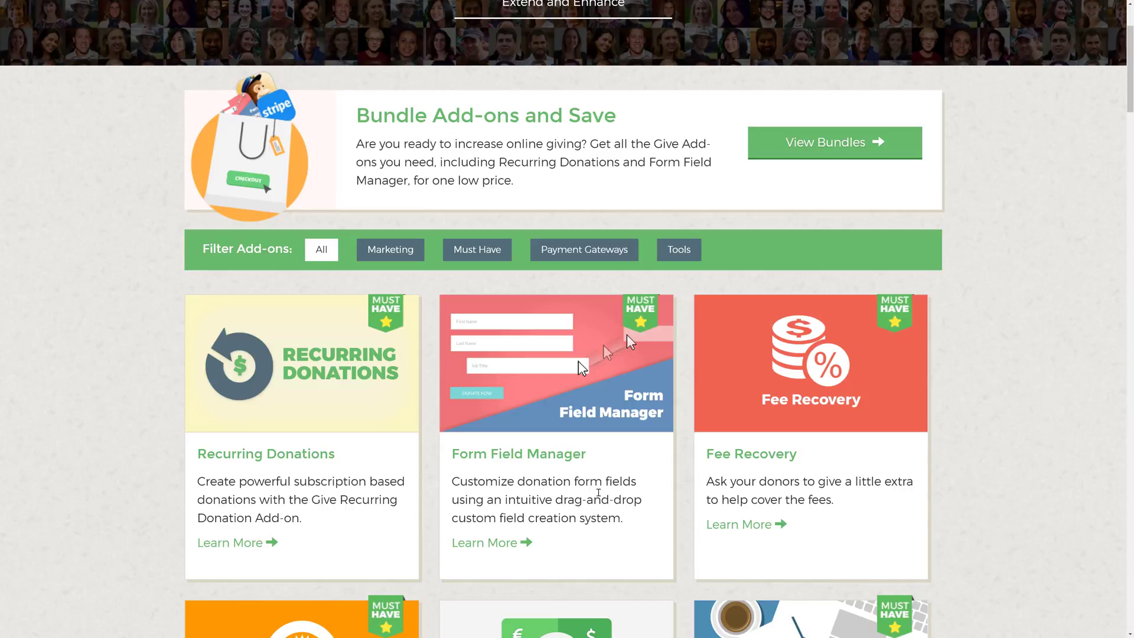
{"action": "scroll", "coordinate": [598, 493], "scroll_direction": "up", "scroll_amount": 2}
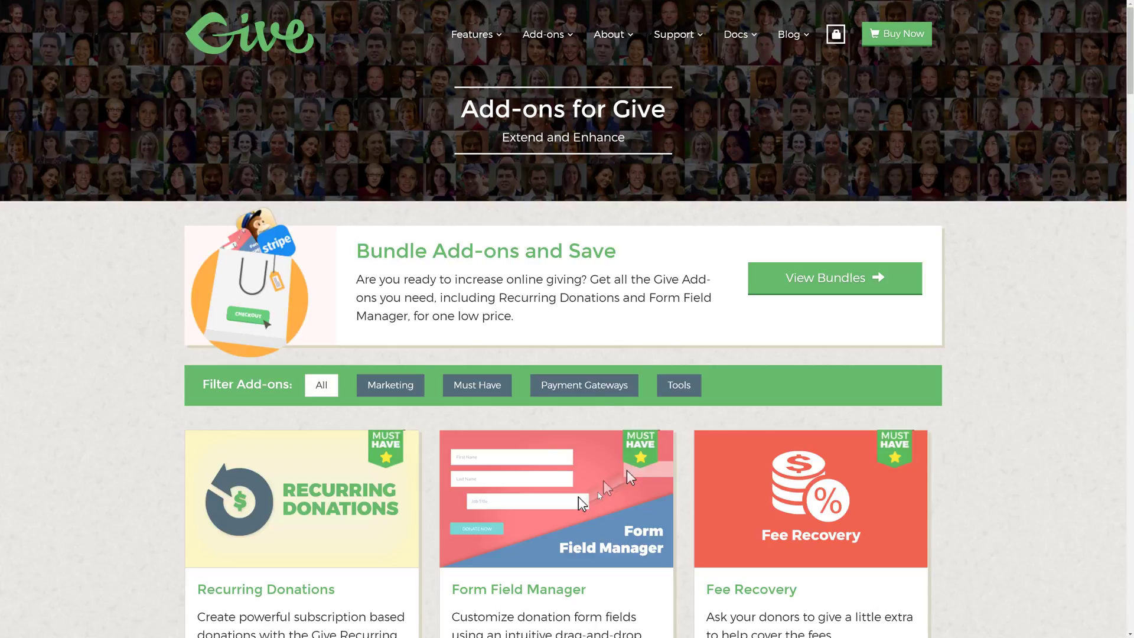